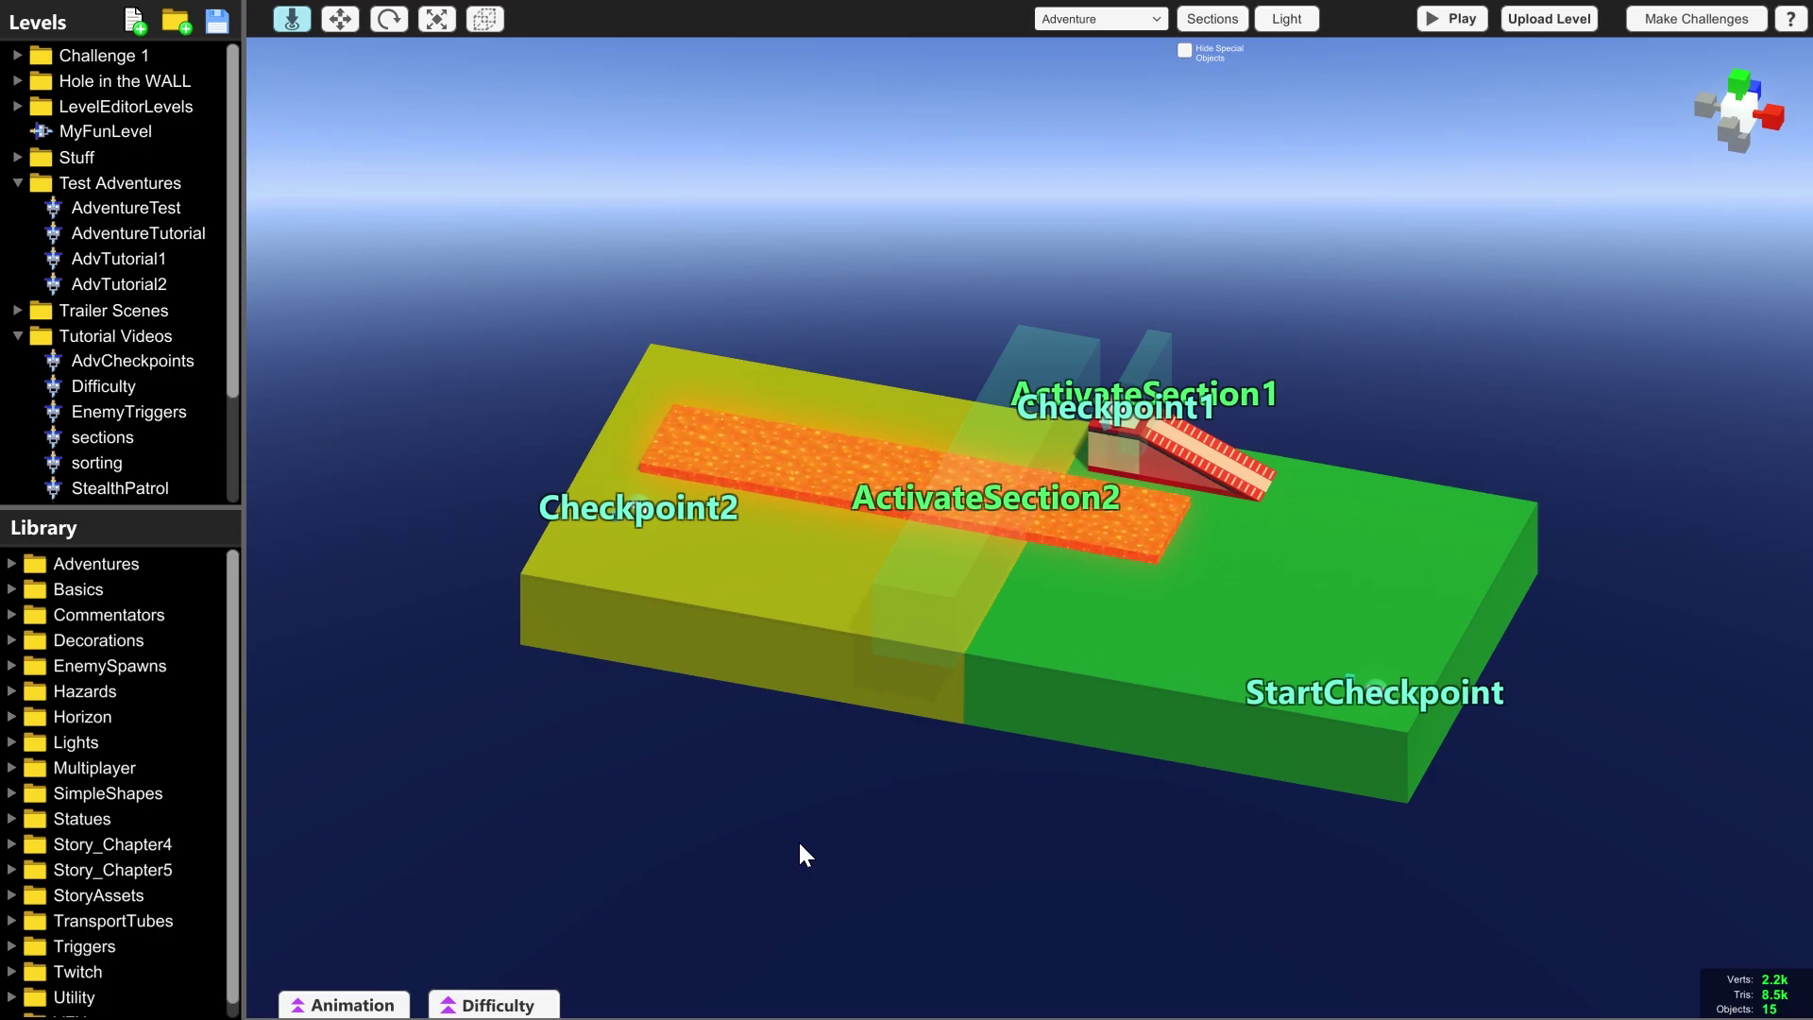
{"action": "left_click", "coordinate": [638, 518]}
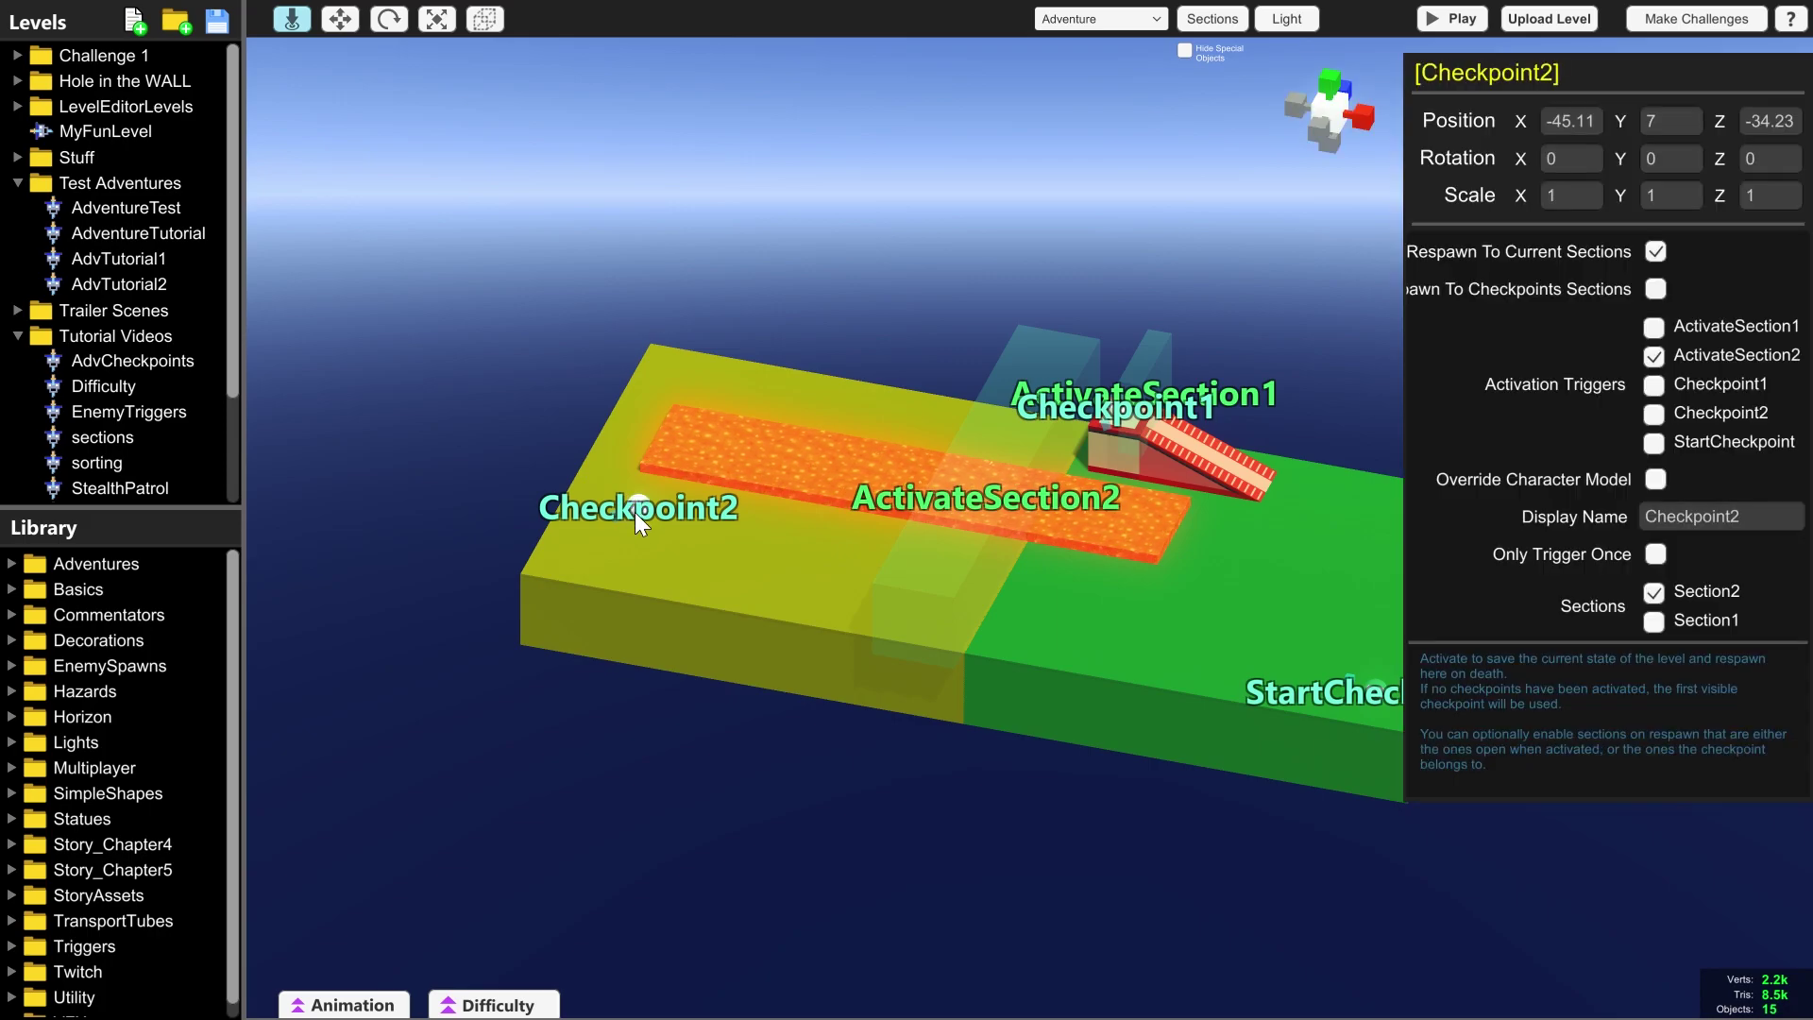
{"action": "right_click_drag", "start_coordinate": [1094, 532], "coordinate": [994, 374]}
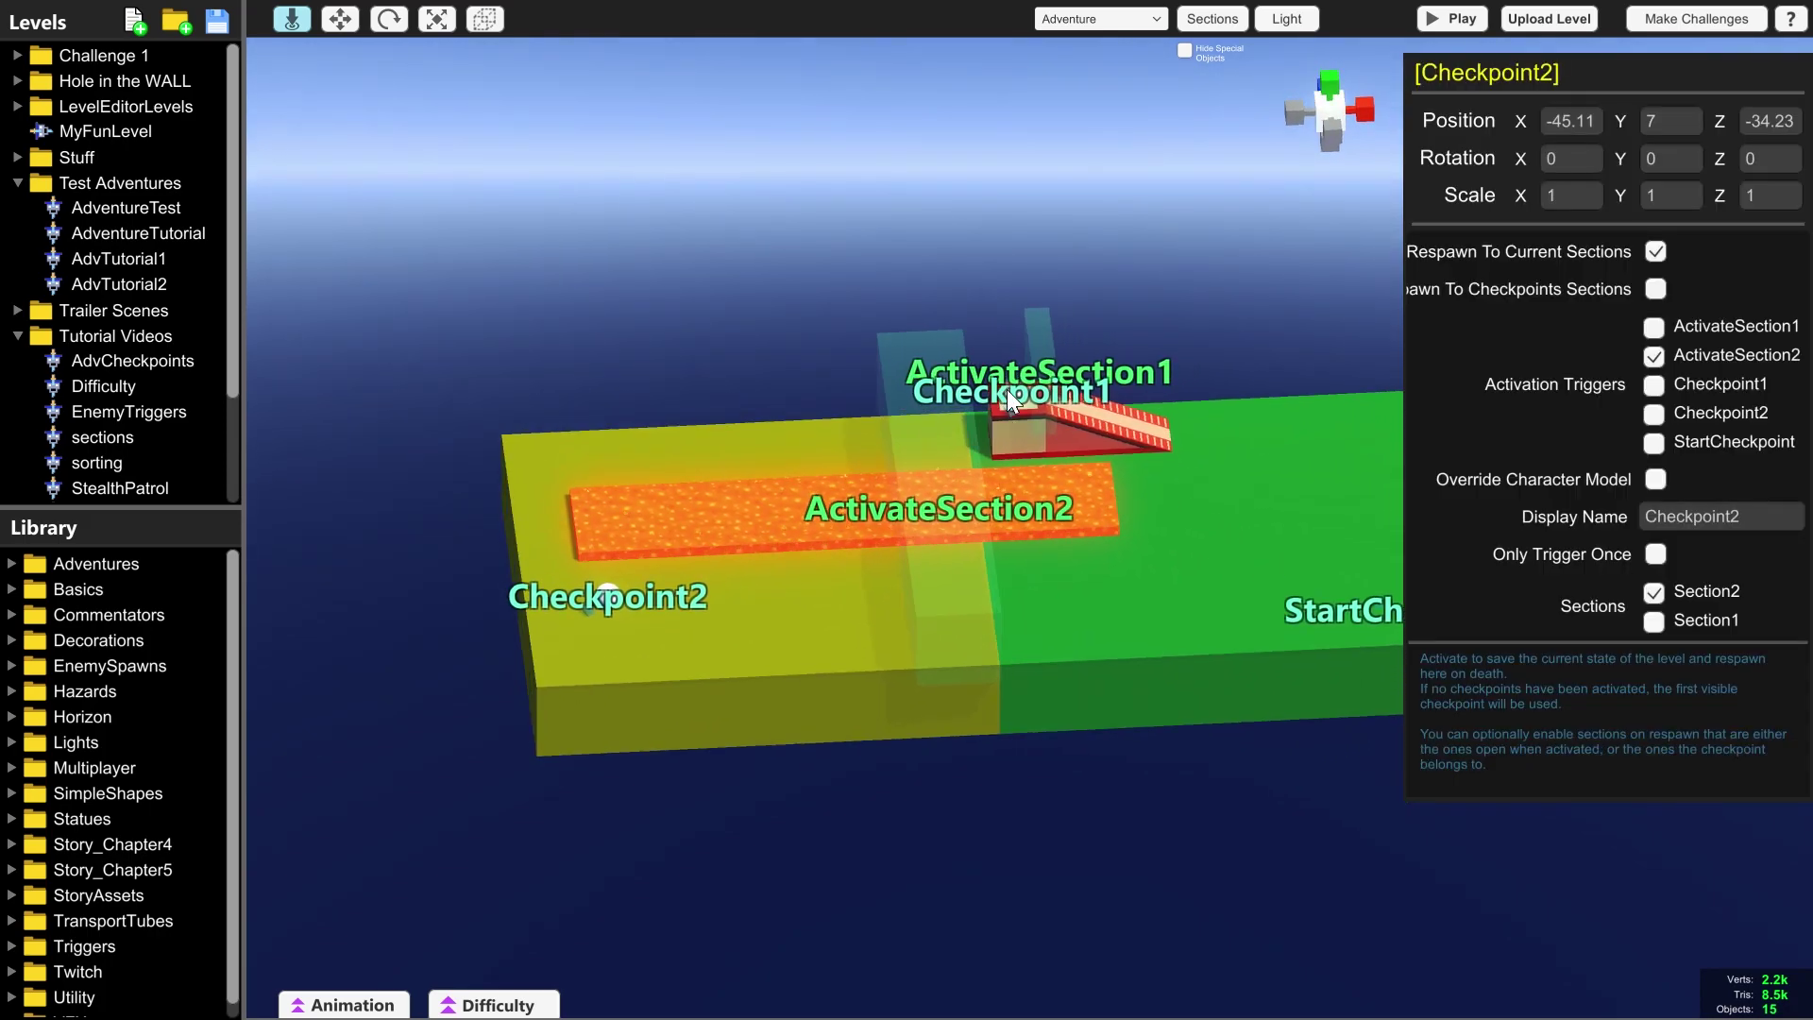
{"action": "left_click", "coordinate": [1007, 390]}
{"action": "left_click", "coordinate": [907, 285]}
- Move the duplicate CubeFlat beyond Checkpoint2 to Z -27.3, colour it red, and colour the original narrow CubeFlat green
{"action": "right_click_drag", "start_coordinate": [1260, 306], "coordinate": [668, 508]}
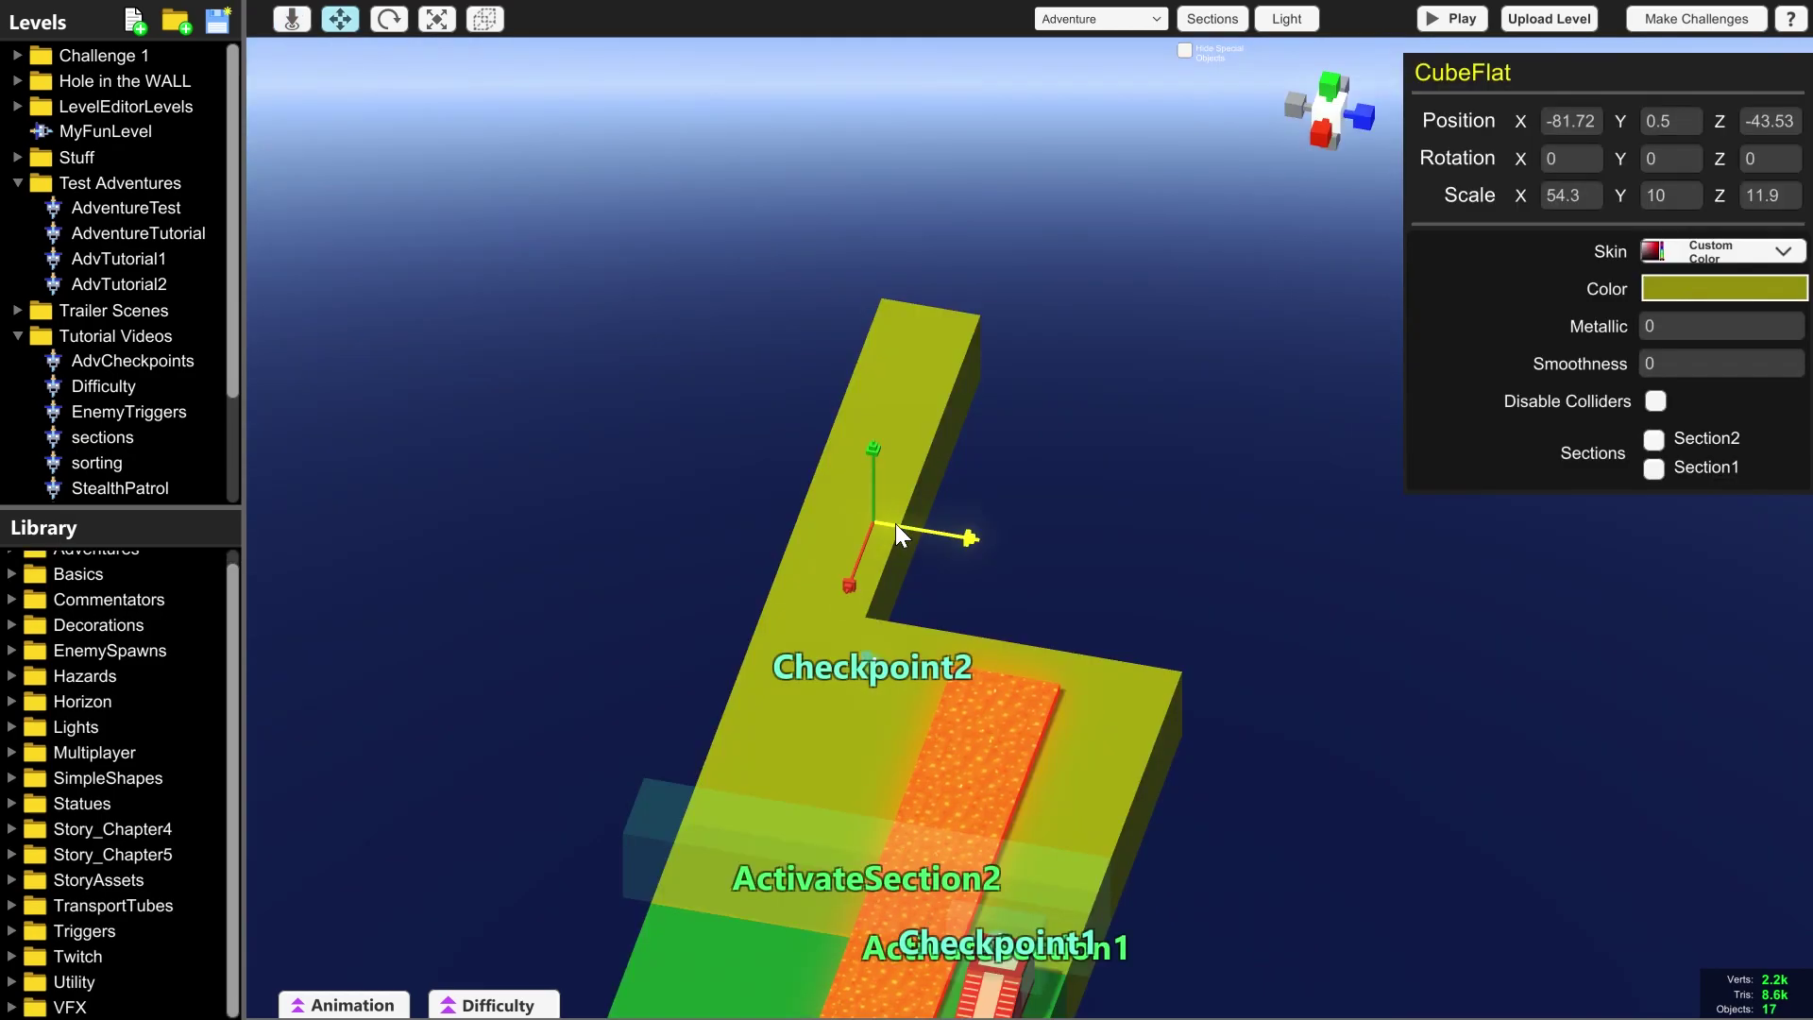
{"action": "left_click_drag", "start_coordinate": [896, 523], "coordinate": [1032, 552]}
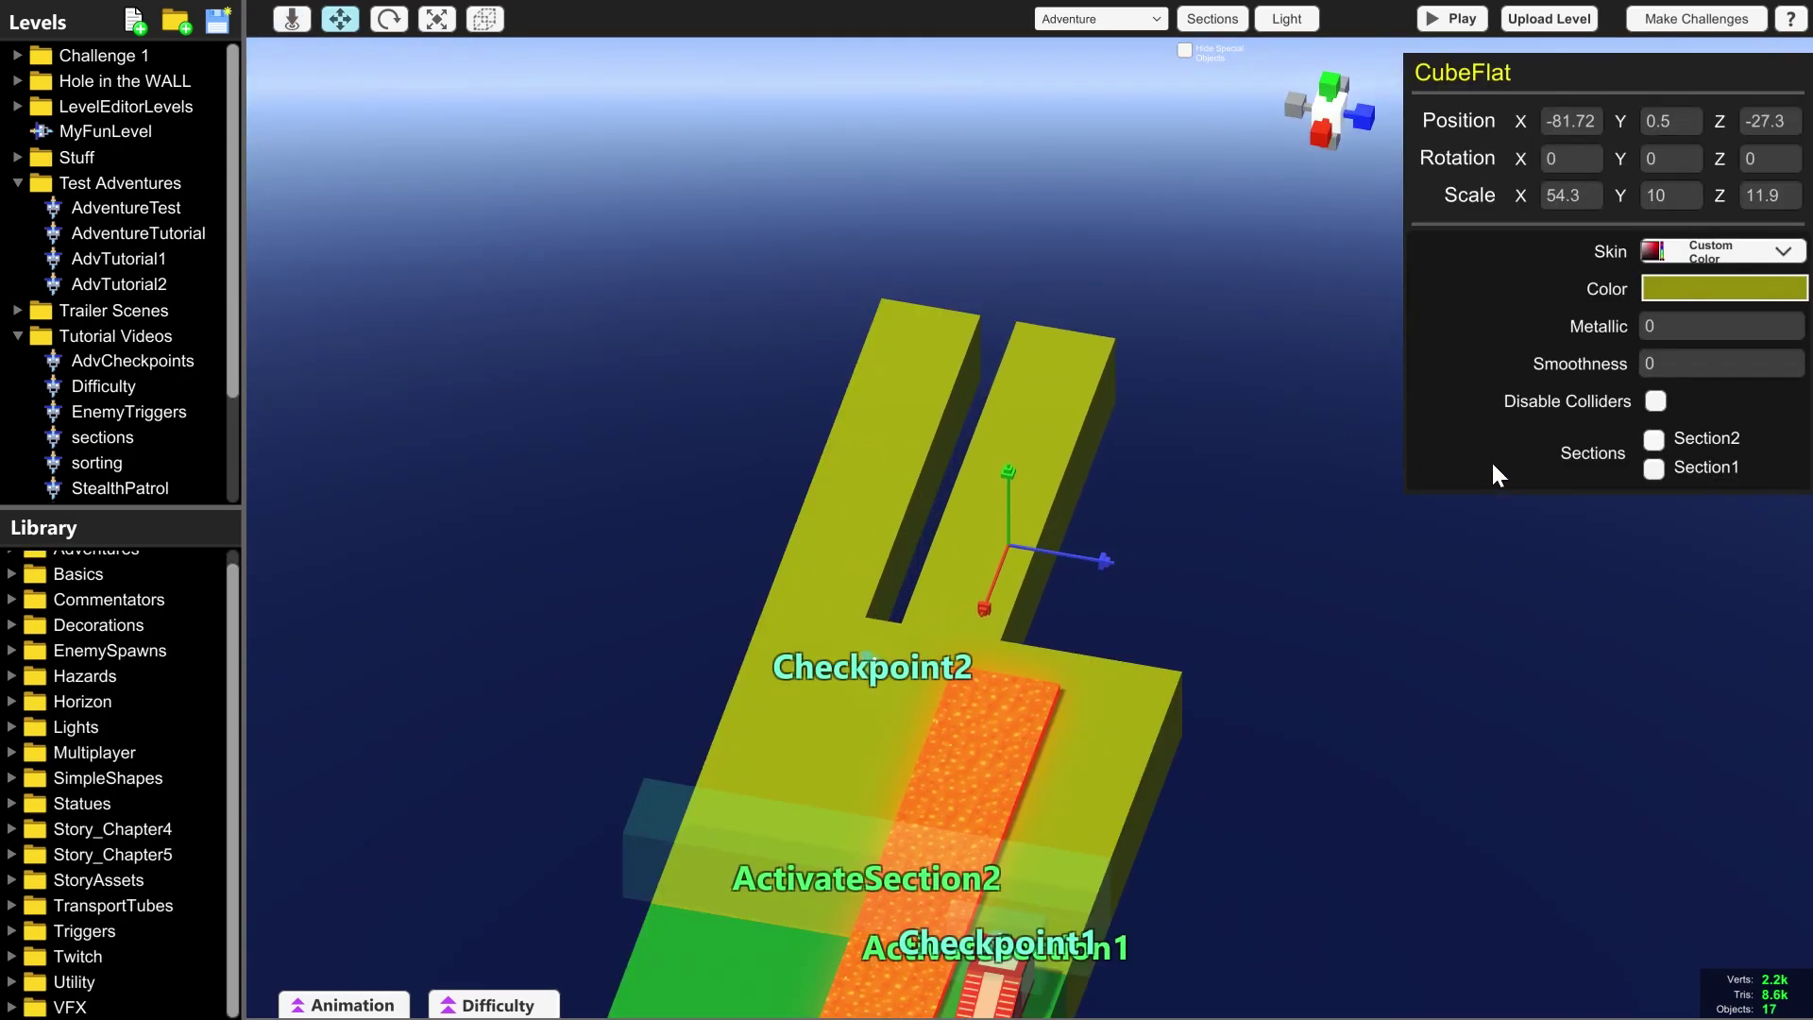
{"action": "left_click", "coordinate": [1646, 291]}
{"action": "left_click_drag", "start_coordinate": [1710, 678], "coordinate": [1748, 474]}
{"action": "left_click", "coordinate": [861, 434]}
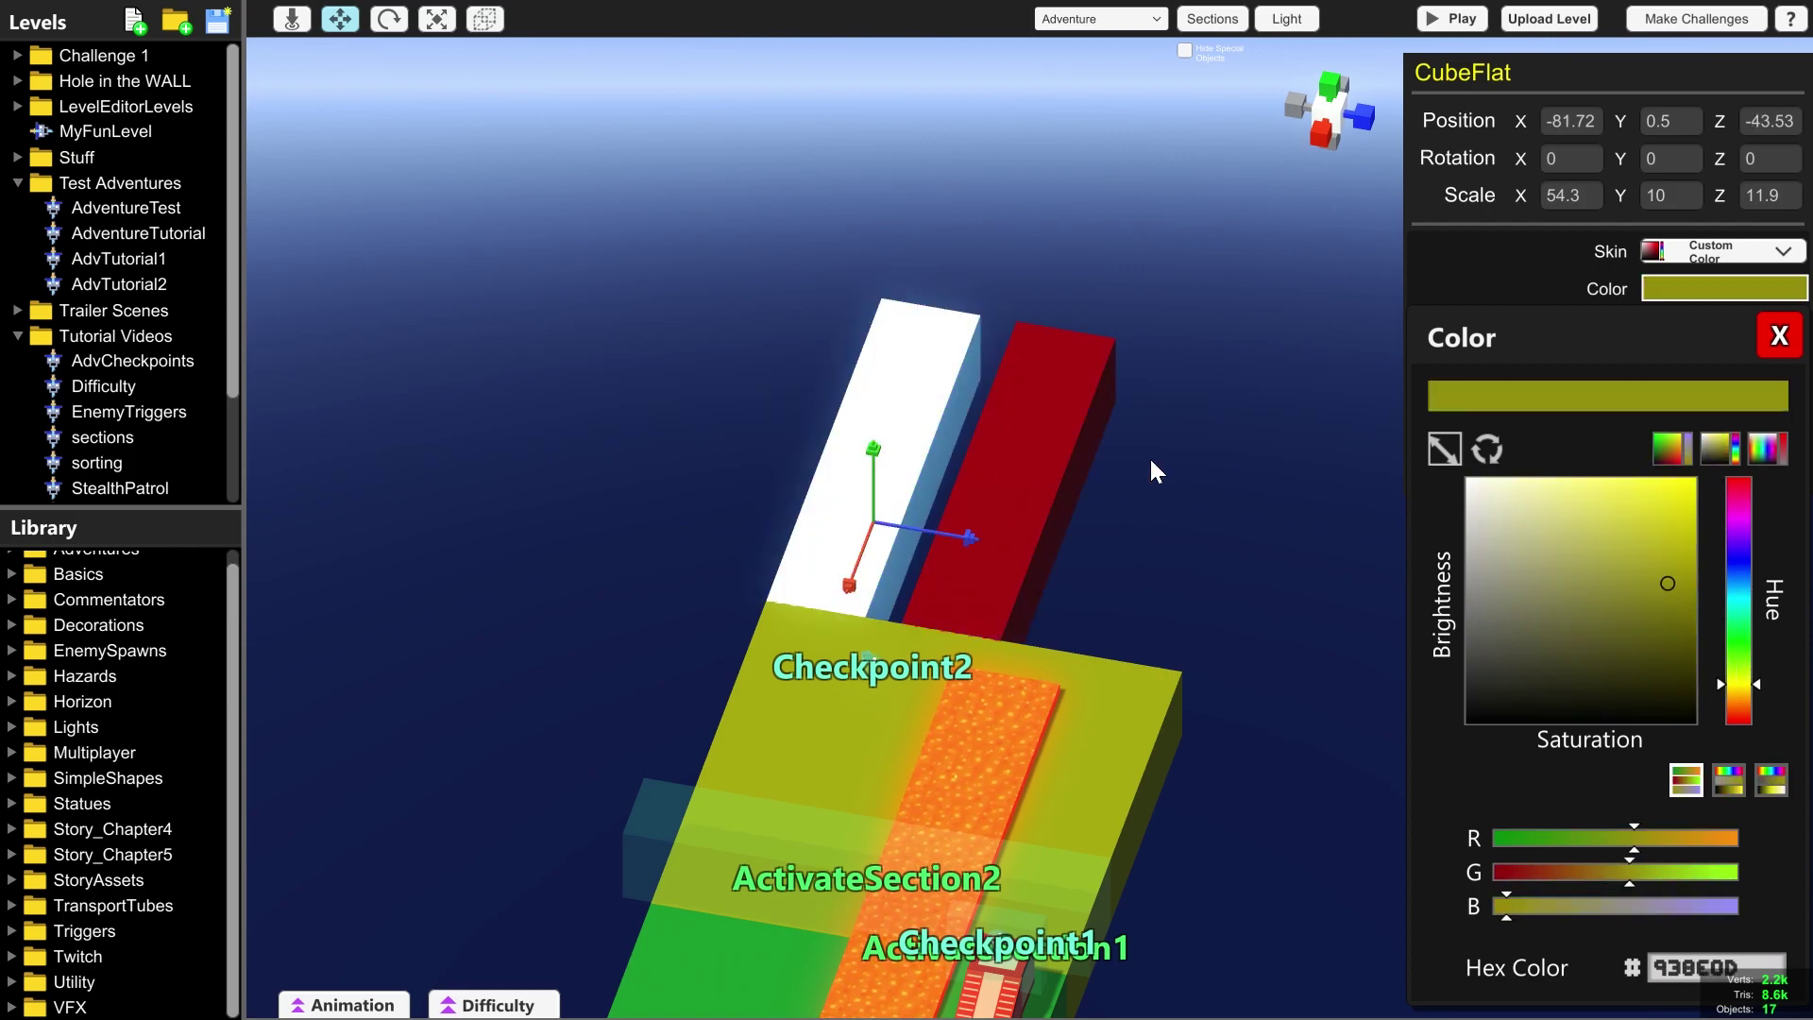
{"action": "left_click_drag", "start_coordinate": [1723, 604], "coordinate": [1733, 642]}
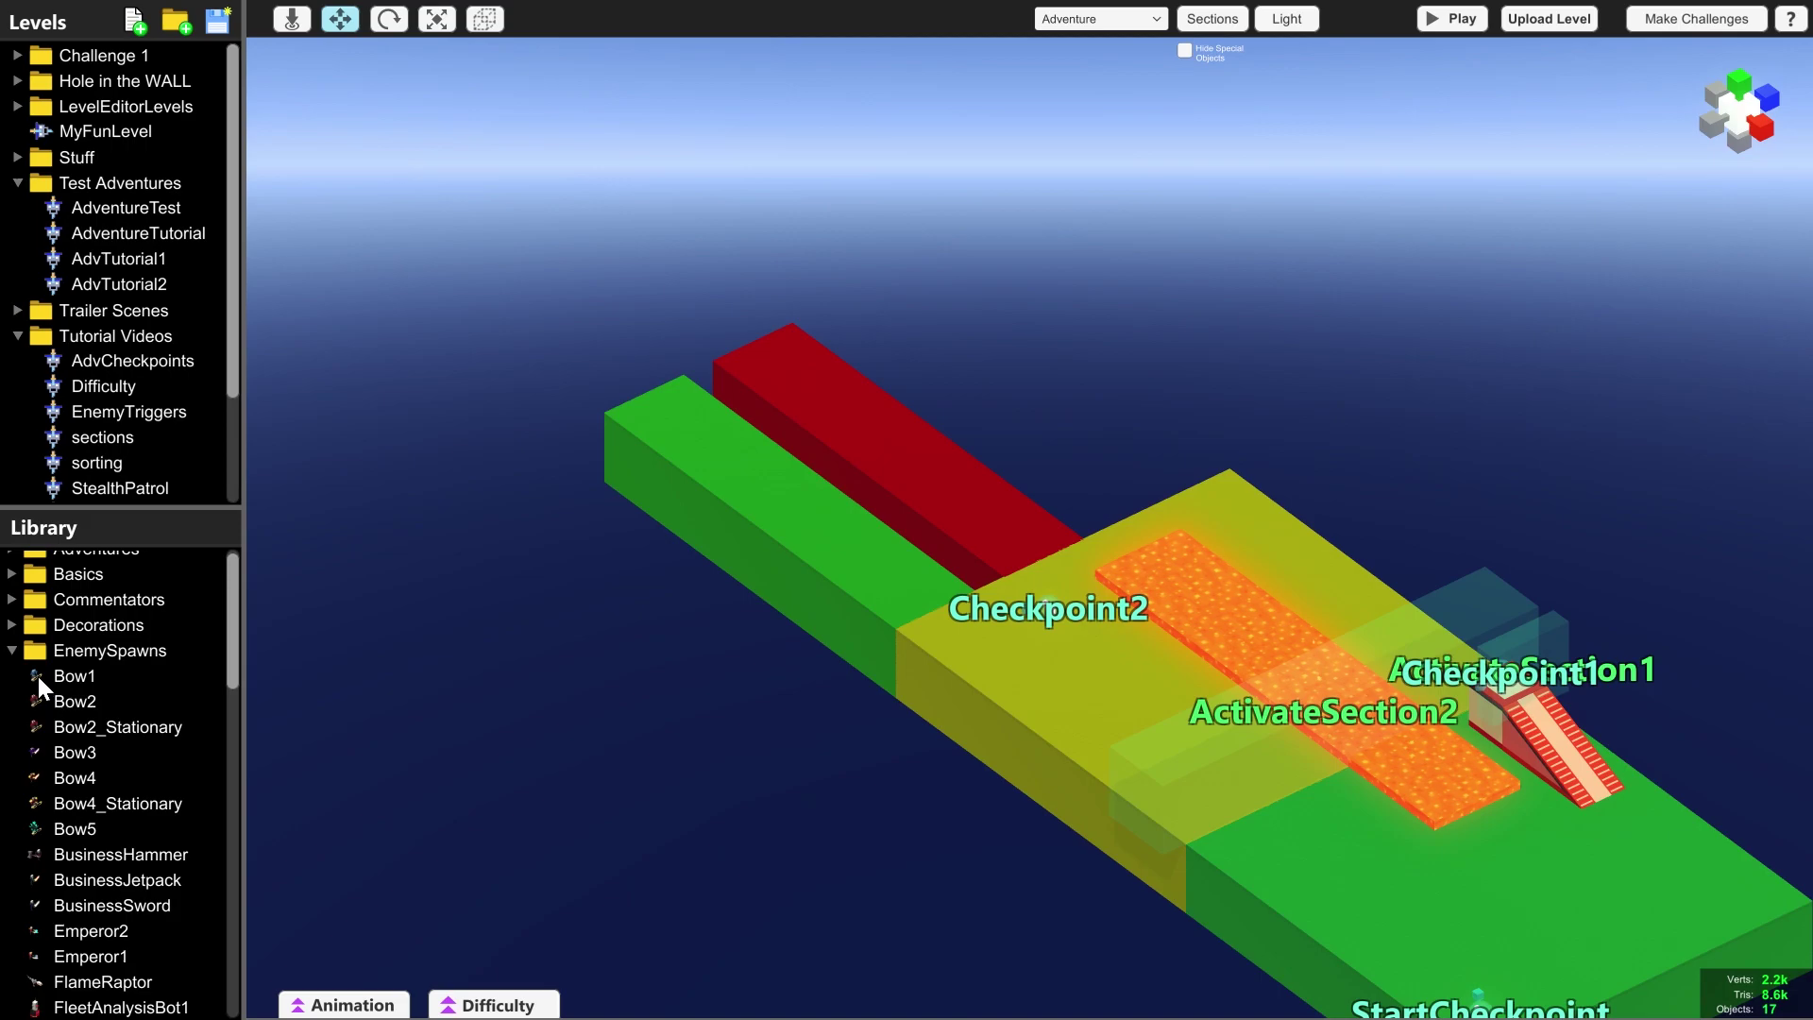
- Place a Bow1 enemy at the far end of the narrow green block and a Bow2 enemy on the red block
{"action": "left_click_drag", "start_coordinate": [37, 677], "coordinate": [661, 417]}
{"action": "left_click_drag", "start_coordinate": [57, 701], "coordinate": [775, 358]}
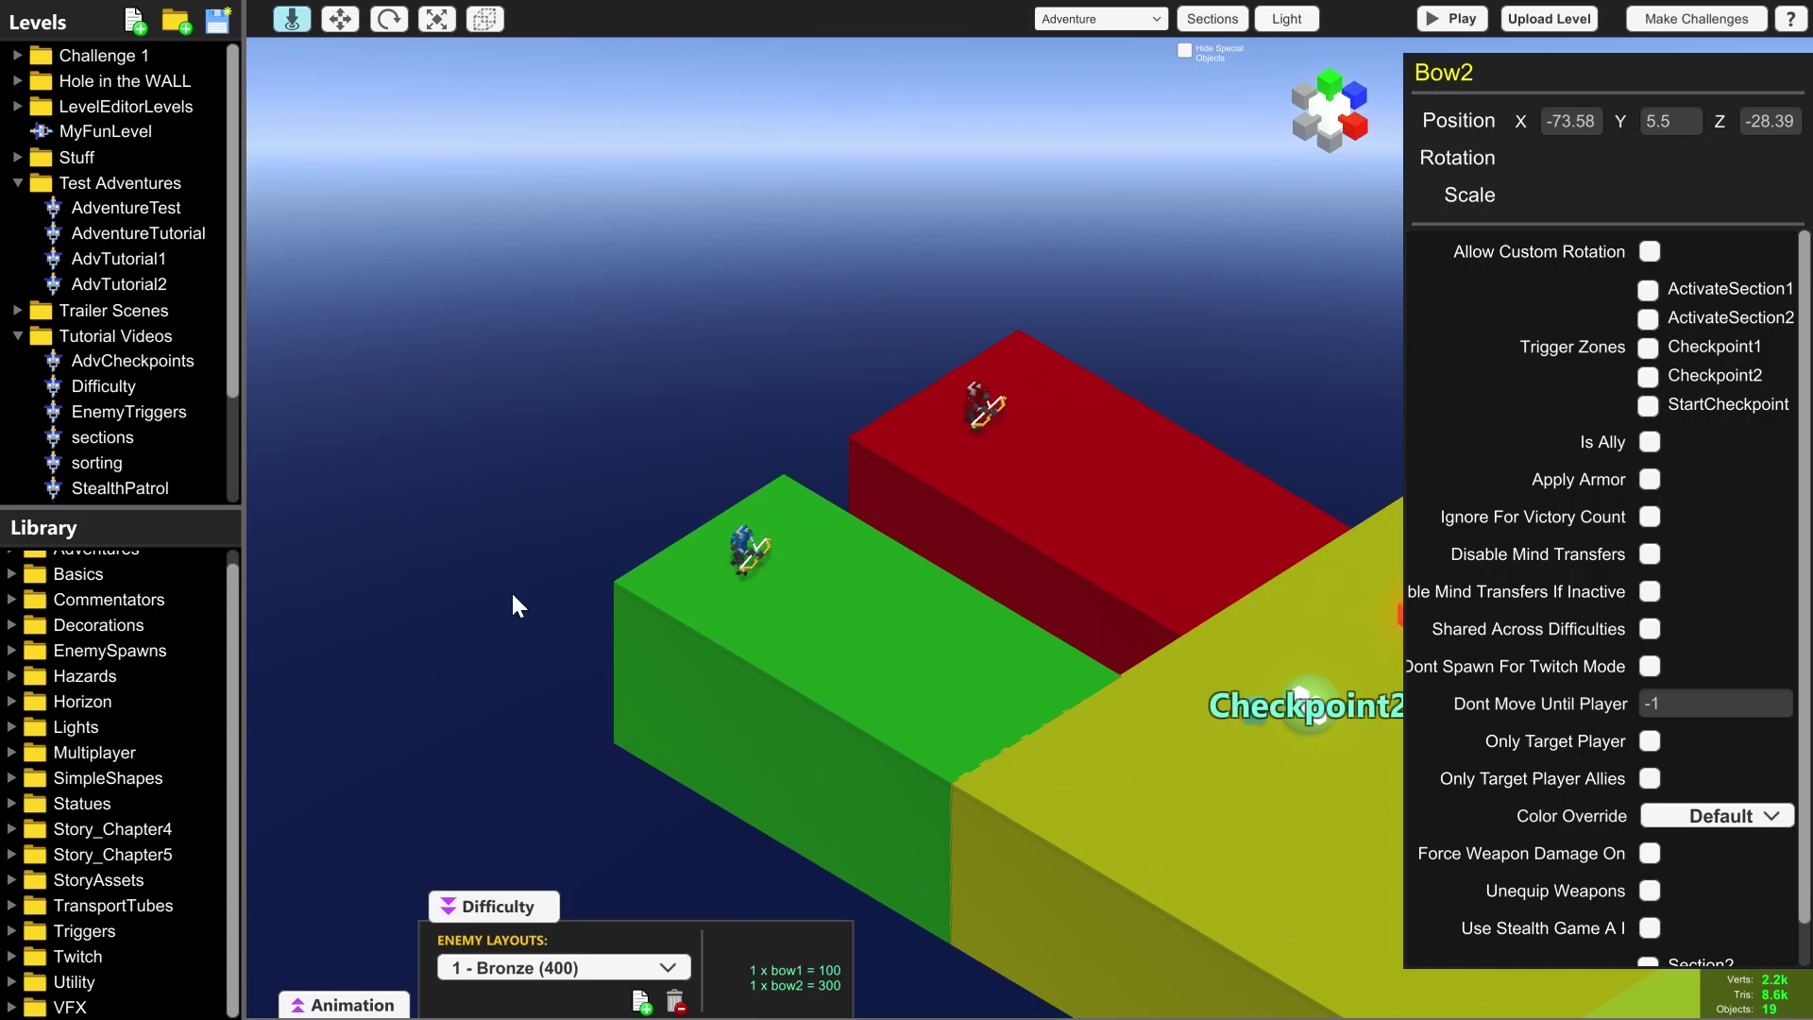
- Place a LoseChallenge object on the red block and a WinChallenge object on the narrow green block
{"action": "left_click", "coordinate": [11, 983]}
{"action": "scroll", "coordinate": [64, 923], "scroll_direction": "down", "scroll_amount": 3}
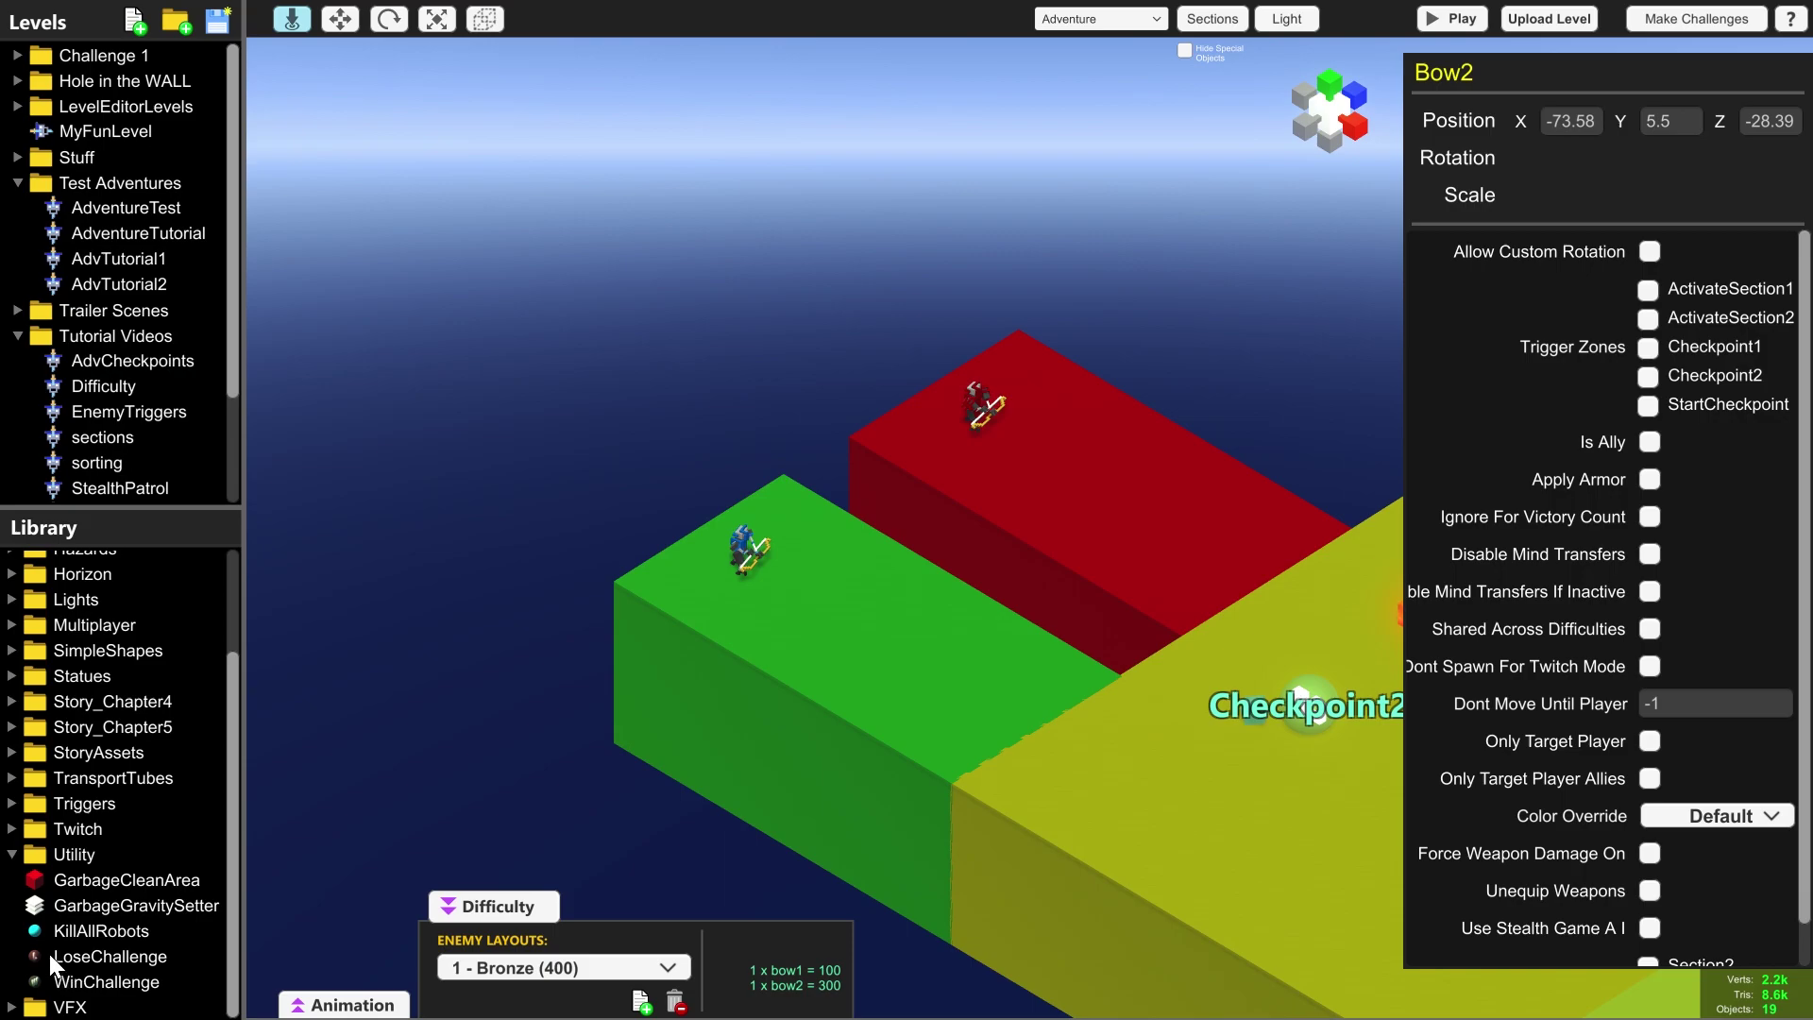
{"action": "left_click_drag", "start_coordinate": [30, 954], "coordinate": [1168, 430]}
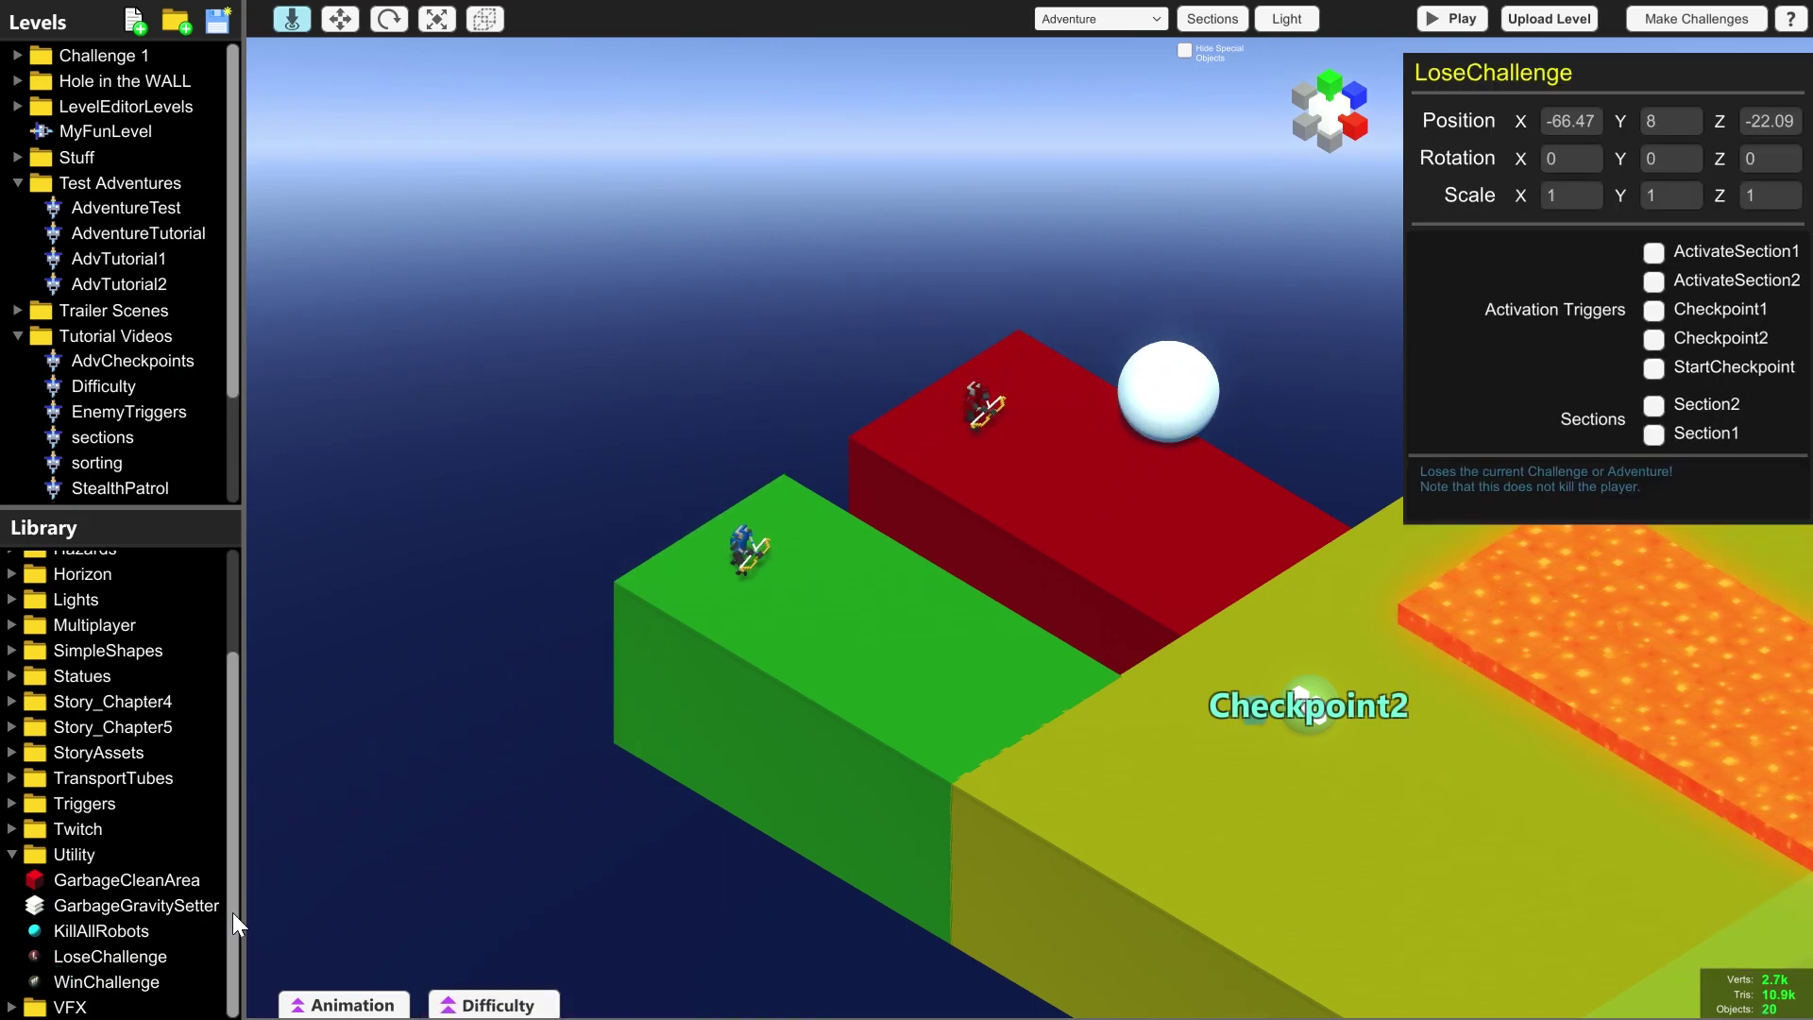
{"action": "left_click_drag", "start_coordinate": [43, 982], "coordinate": [903, 589]}
- Move the WinChallenge and LoseChallenge objects together to the far end of the large green starting platform
{"action": "left_click", "coordinate": [503, 558]}
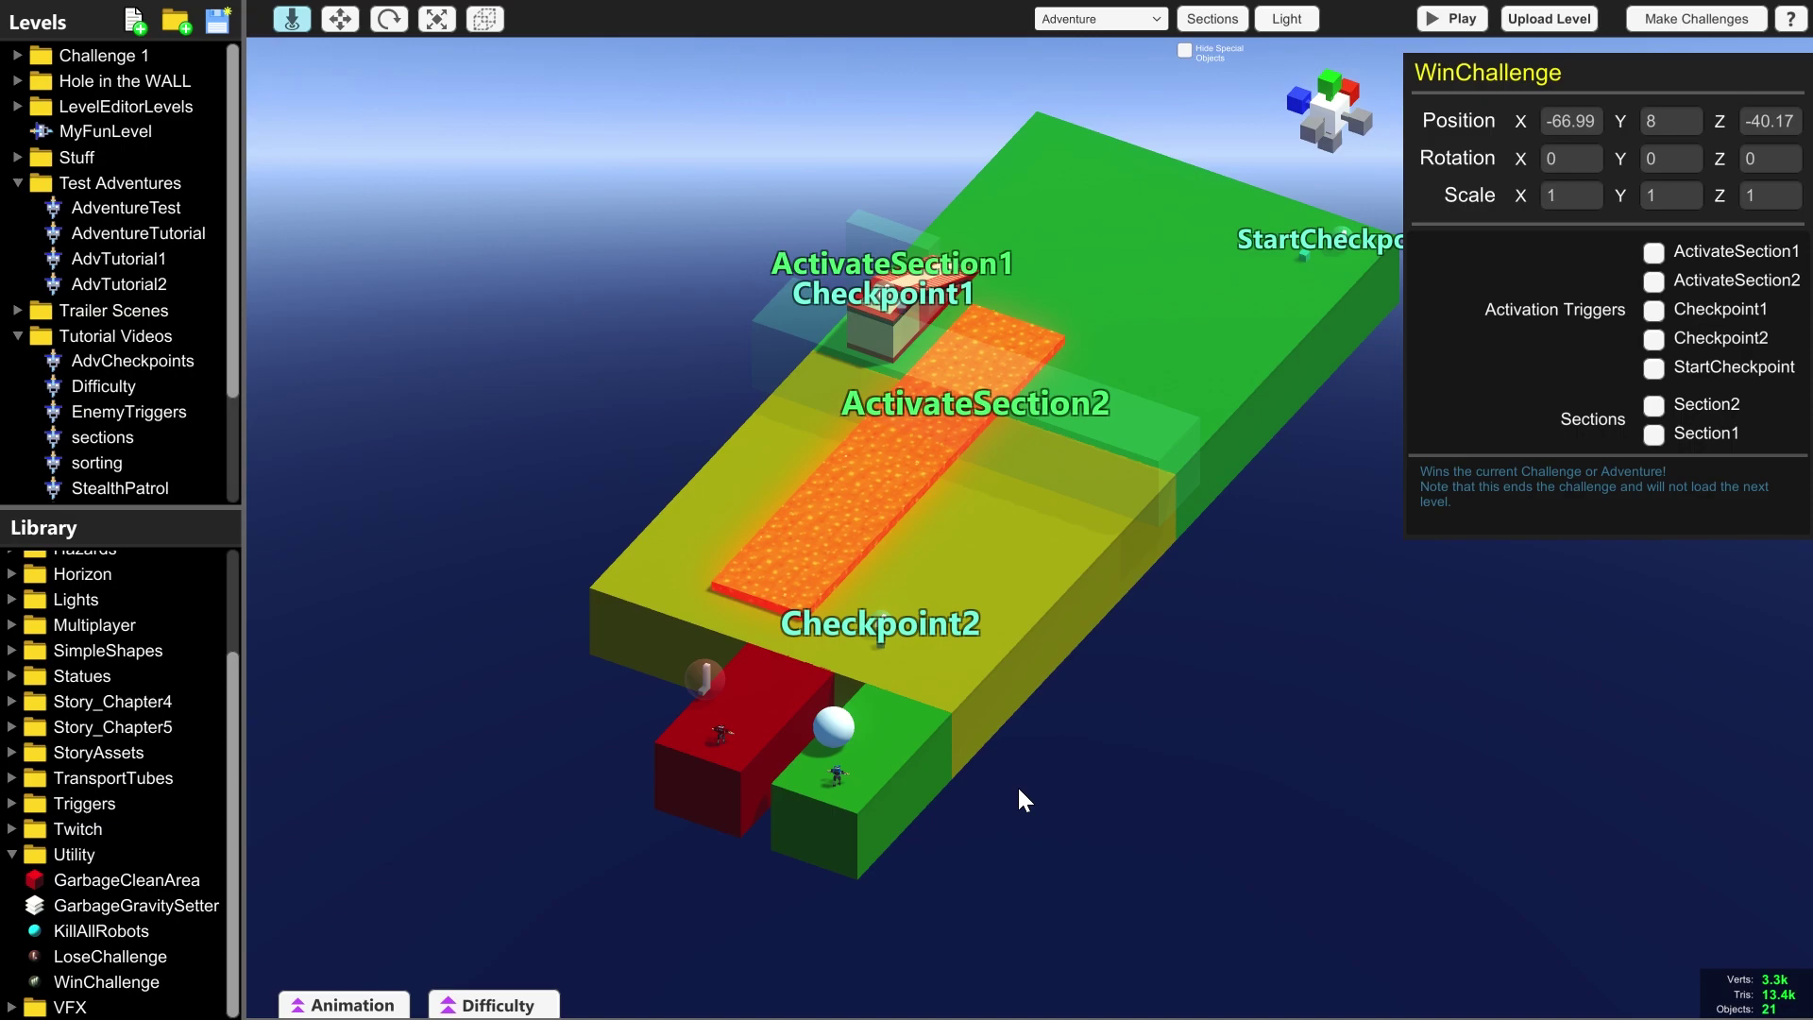
{"action": "key", "text": "a"}
{"action": "key", "text": "s"}
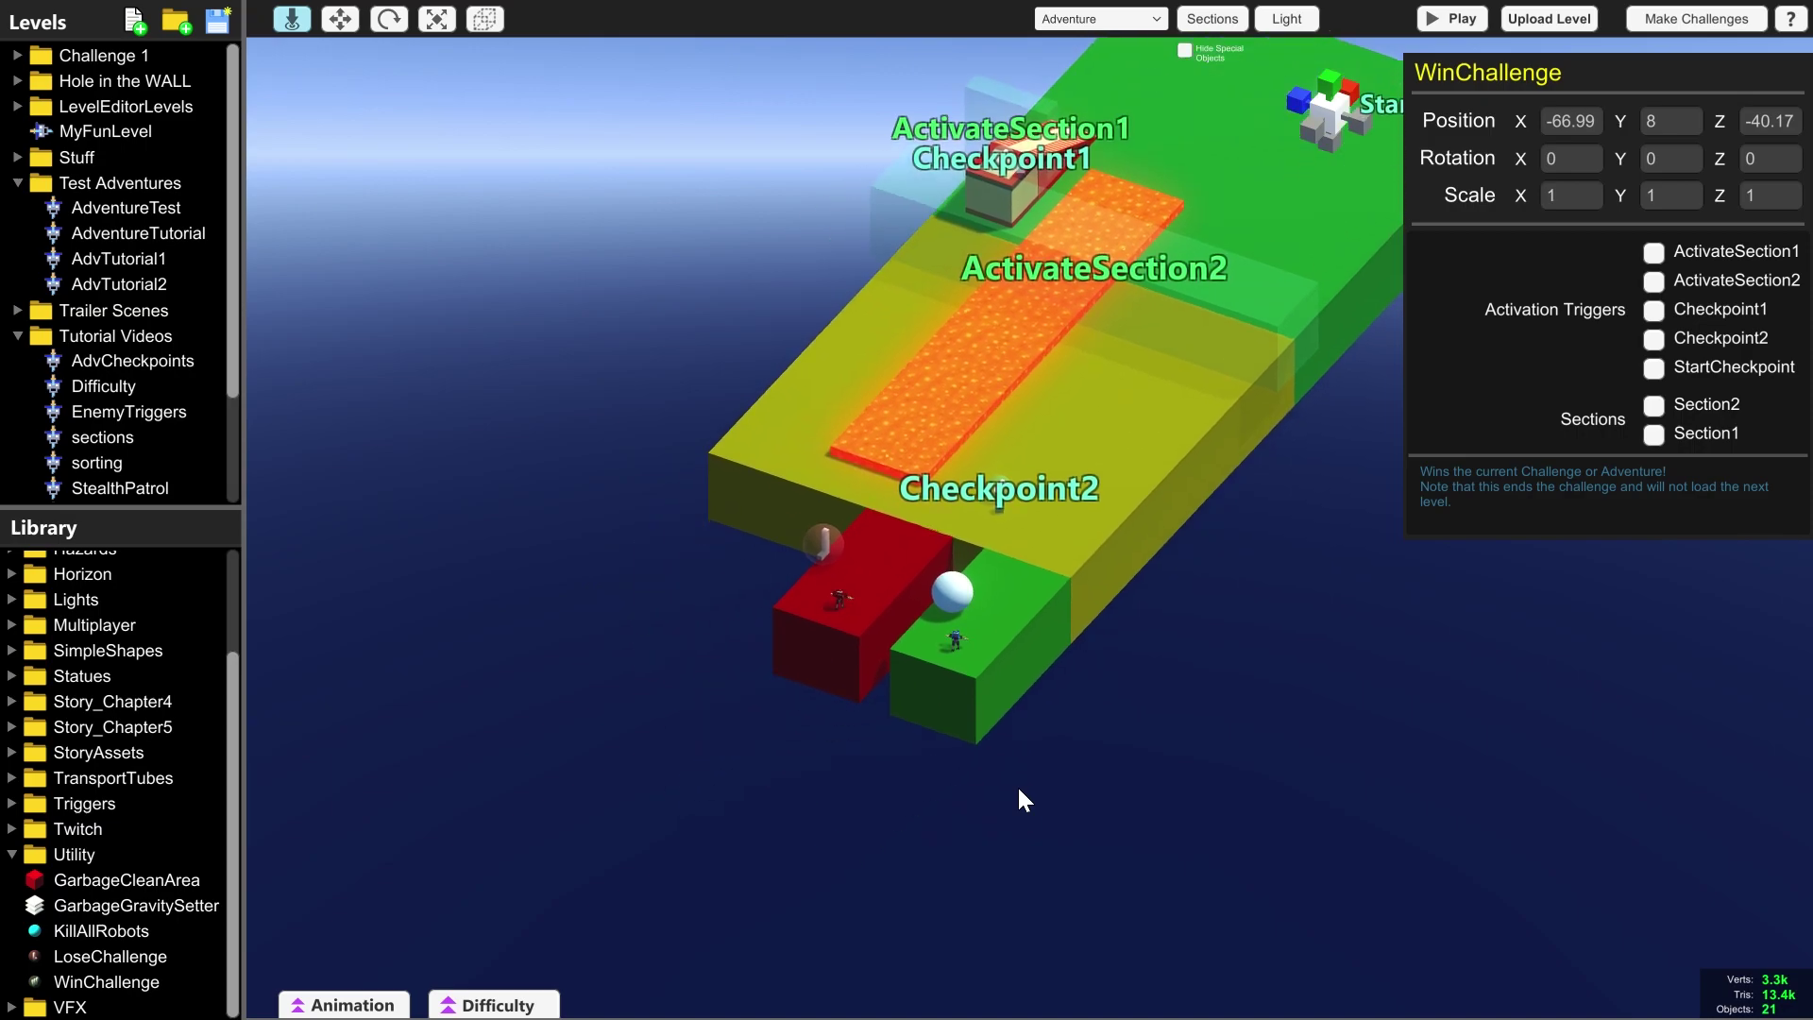
{"action": "key", "text": "d"}
{"action": "key", "text": "w"}
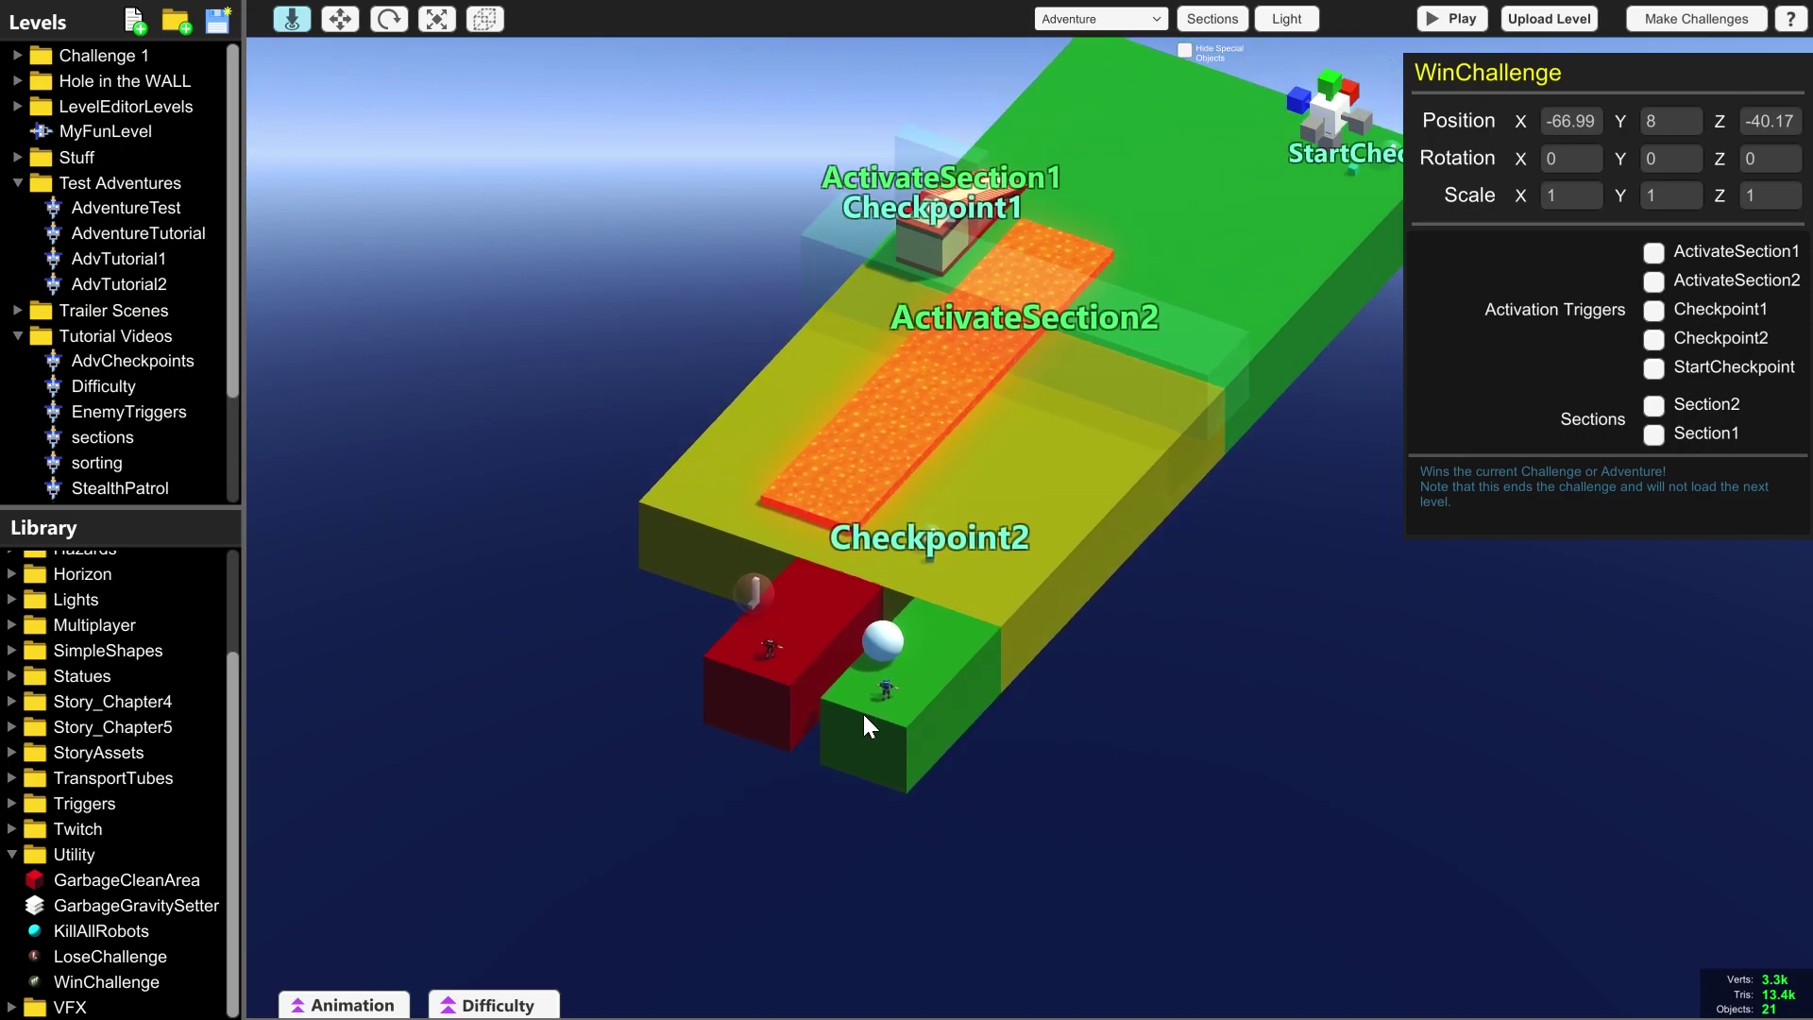
{"action": "left_click", "coordinate": [753, 595], "text": "shift"}
{"action": "left_click_drag", "start_coordinate": [859, 631], "coordinate": [1171, 170]}
{"action": "left_click", "coordinate": [734, 159]}
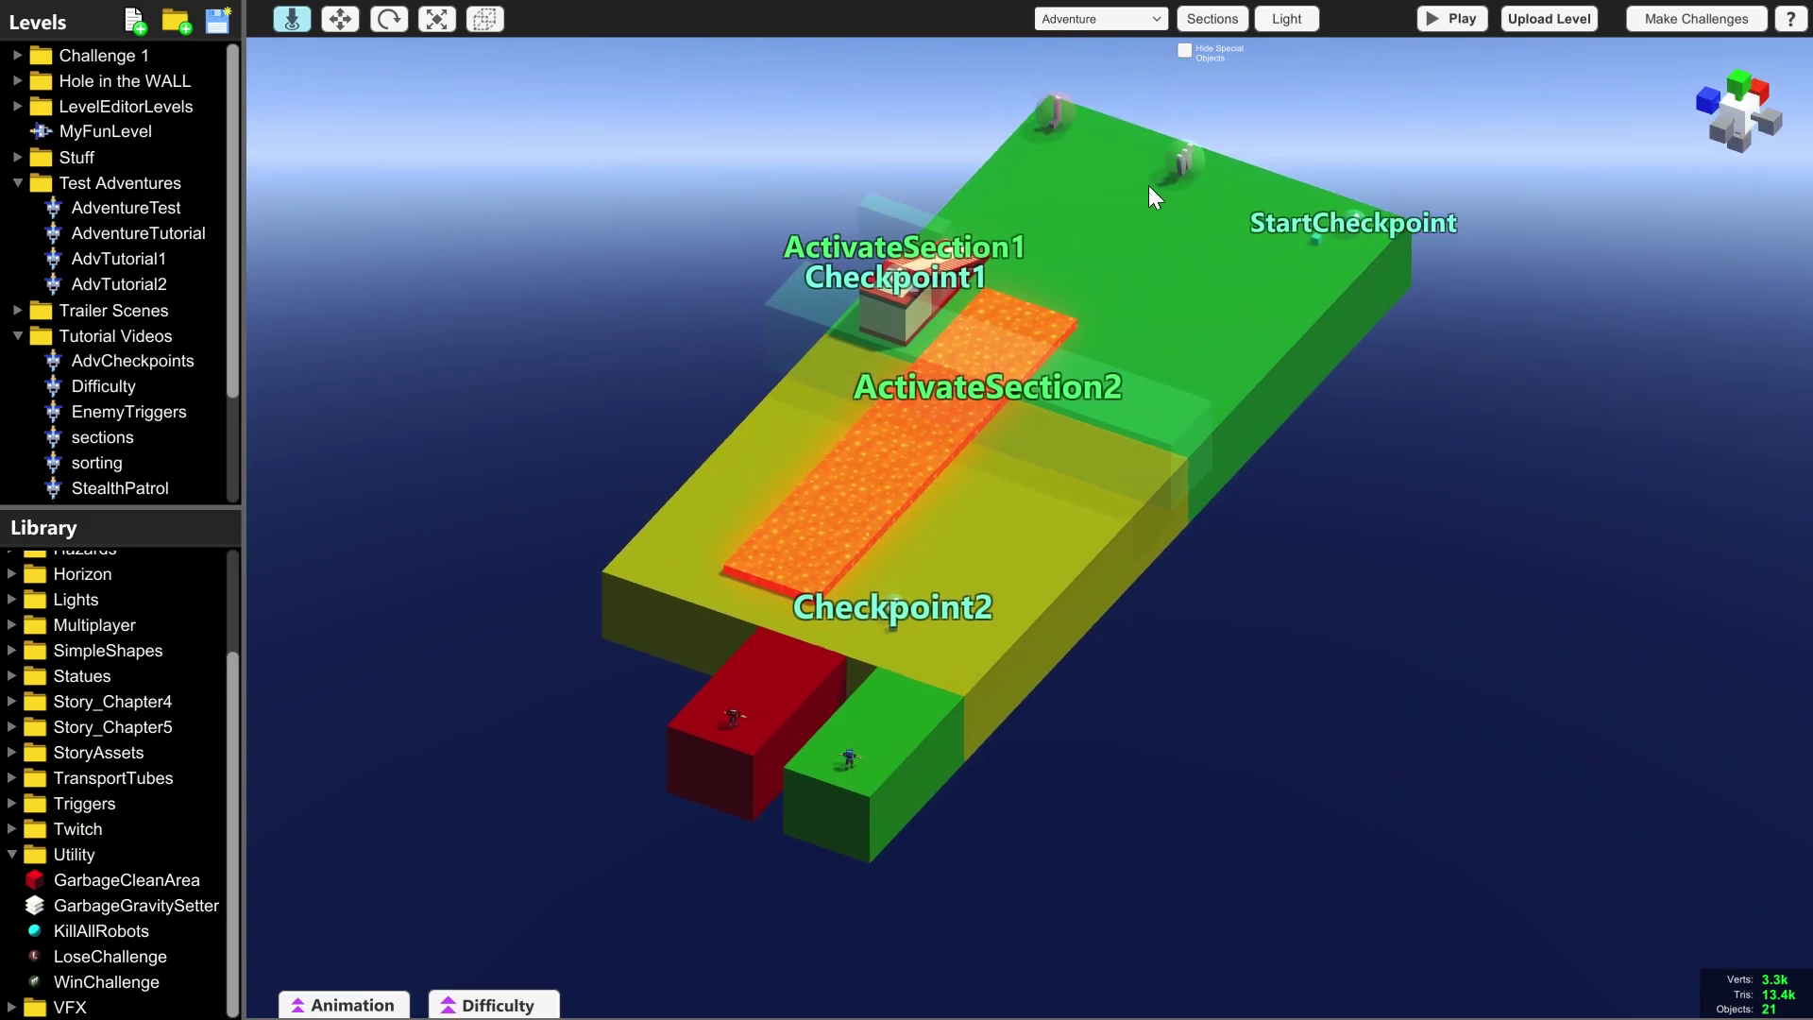
- Move the WinChallenge and LoseChallenge objects together back onto the narrow green and red blocks
{"action": "left_click", "coordinate": [1183, 157]}
{"action": "left_click", "coordinate": [1054, 114], "text": "shift"}
{"action": "left_click_drag", "start_coordinate": [1062, 110], "coordinate": [741, 646]}
{"action": "left_click", "coordinate": [1077, 850]}
- Place two AITriggerArea zones, one around the enemy on the narrow green block and one around the enemy on the red block
{"action": "middle_click_drag", "start_coordinate": [1129, 883], "coordinate": [935, 786]}
{"action": "scroll", "coordinate": [736, 749], "scroll_direction": "up", "scroll_amount": 4}
{"action": "scroll", "coordinate": [1201, 739], "scroll_direction": "up", "scroll_amount": 5}
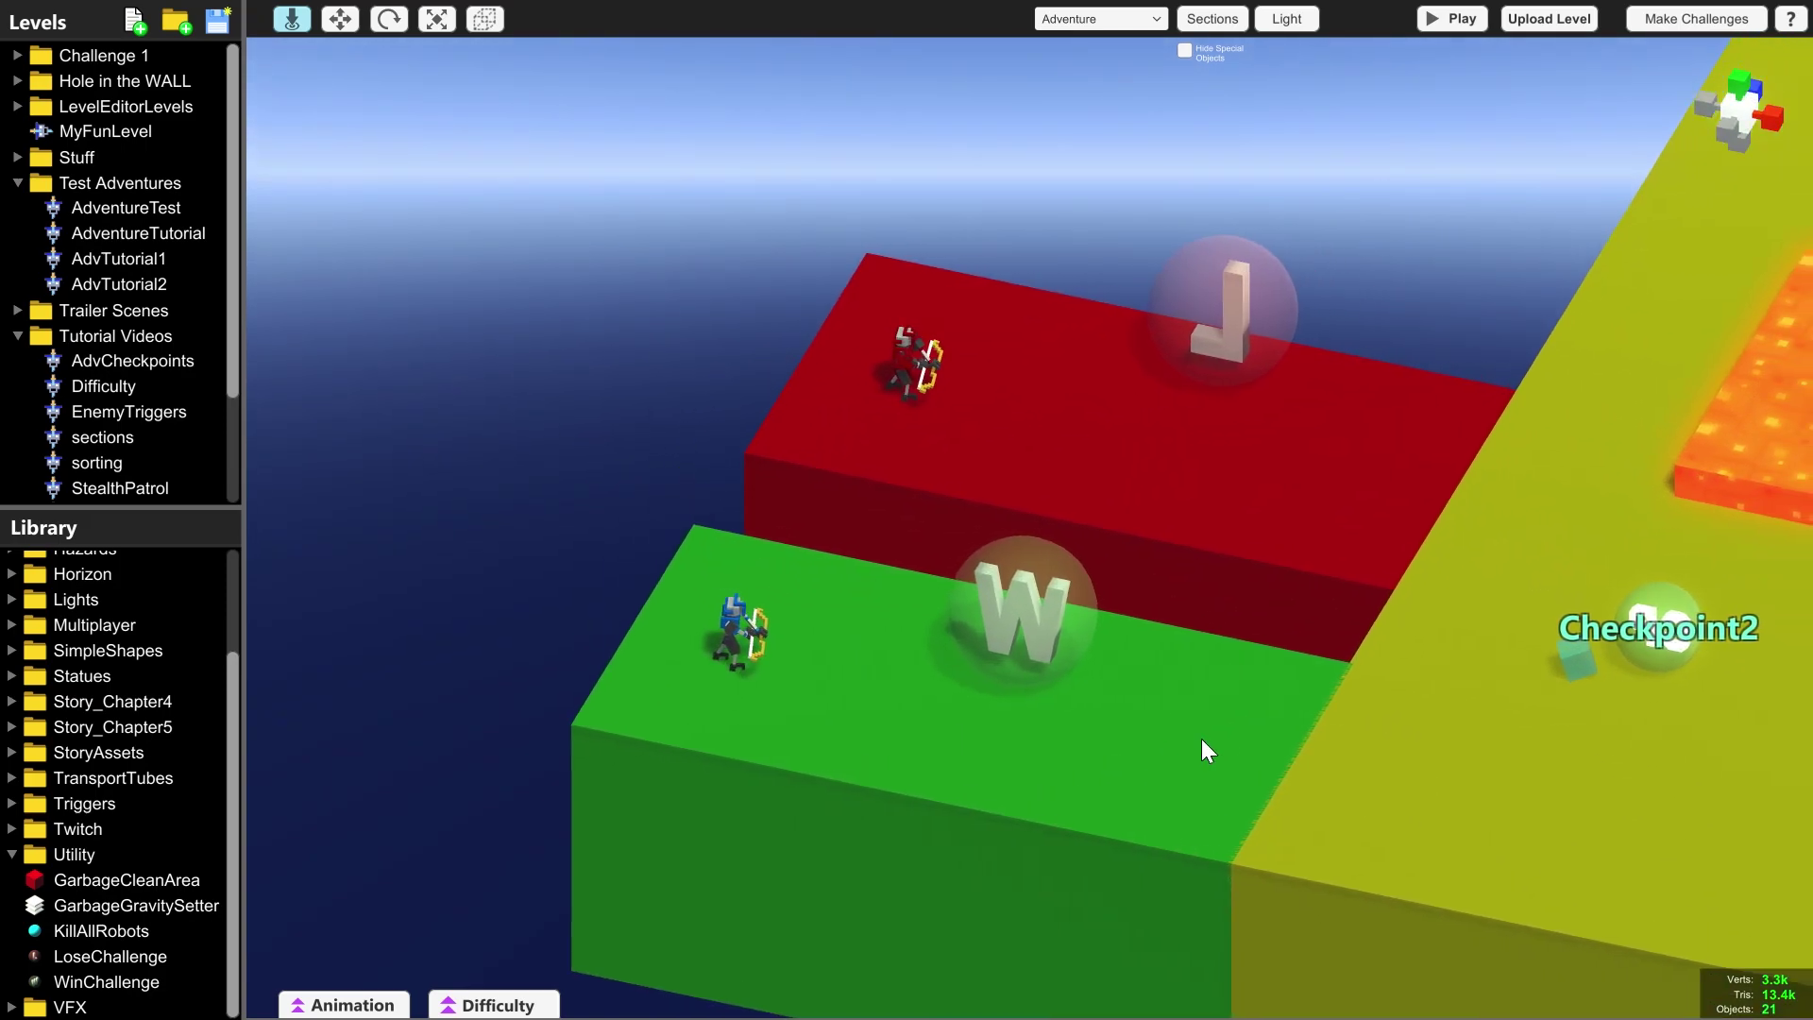
{"action": "middle_click_drag", "start_coordinate": [1201, 739], "coordinate": [981, 799]}
{"action": "scroll", "coordinate": [981, 799], "scroll_direction": "down", "scroll_amount": 3}
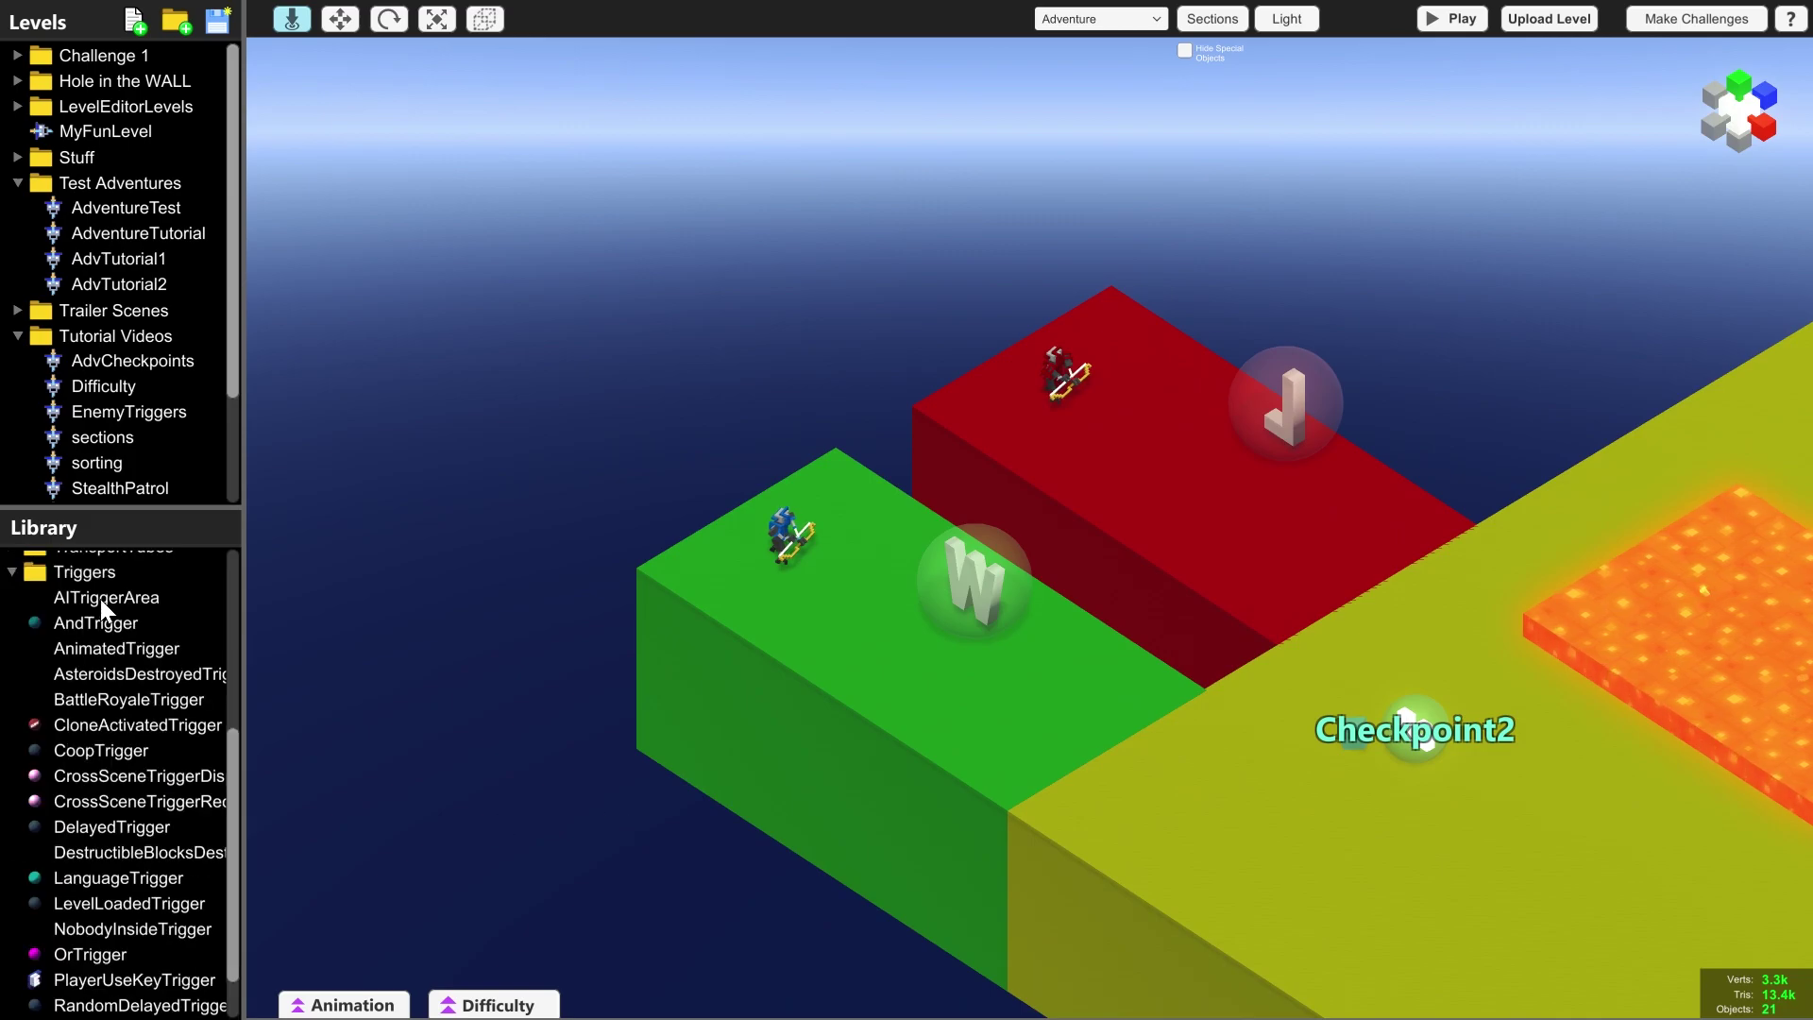
{"action": "left_click_drag", "start_coordinate": [100, 597], "coordinate": [759, 542]}
{"action": "mouse_move", "coordinate": [691, 676]}
{"action": "middle_mouse_down"}
{"action": "mouse_move", "coordinate": [720, 737]}
{"action": "mouse_move", "coordinate": [701, 697]}
{"action": "middle_mouse_up"}
{"action": "left_click_drag", "start_coordinate": [669, 631], "coordinate": [636, 680]}
{"action": "middle_click_drag", "start_coordinate": [637, 680], "coordinate": [695, 769]}
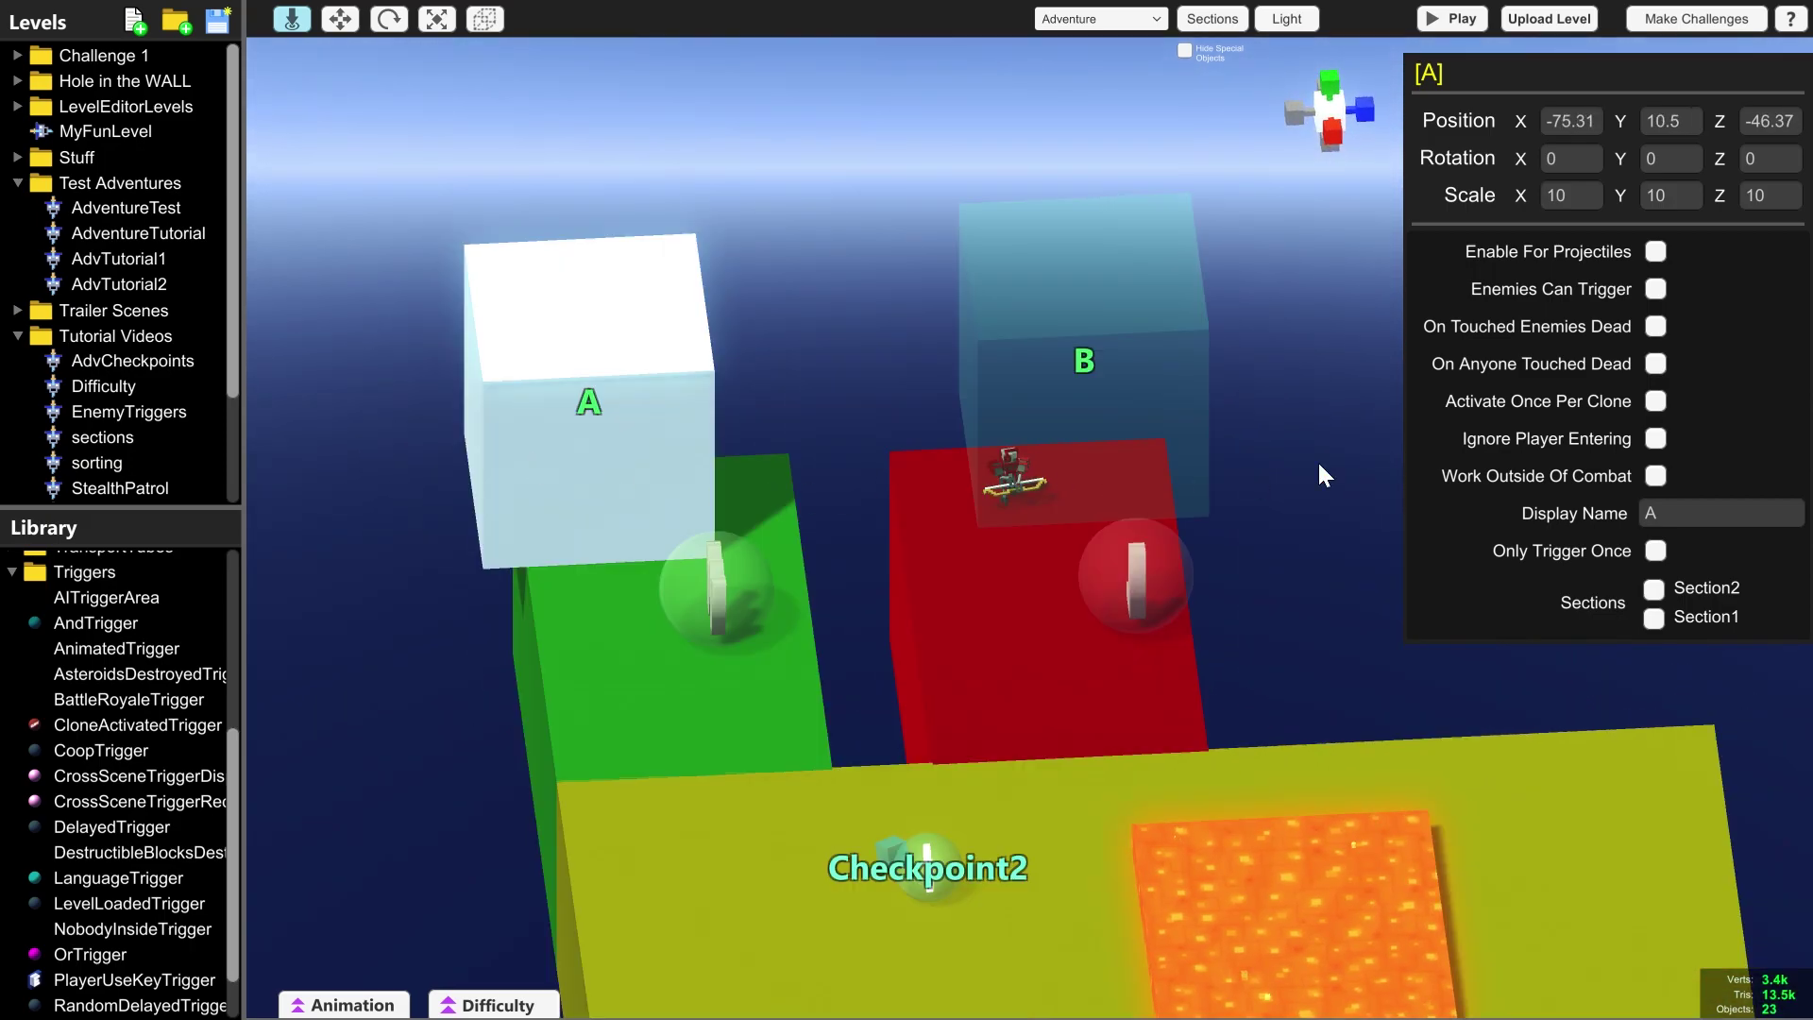
- Enable On Touched Enemies Dead for trigger areas A and B
{"action": "left_click", "coordinate": [1653, 329]}
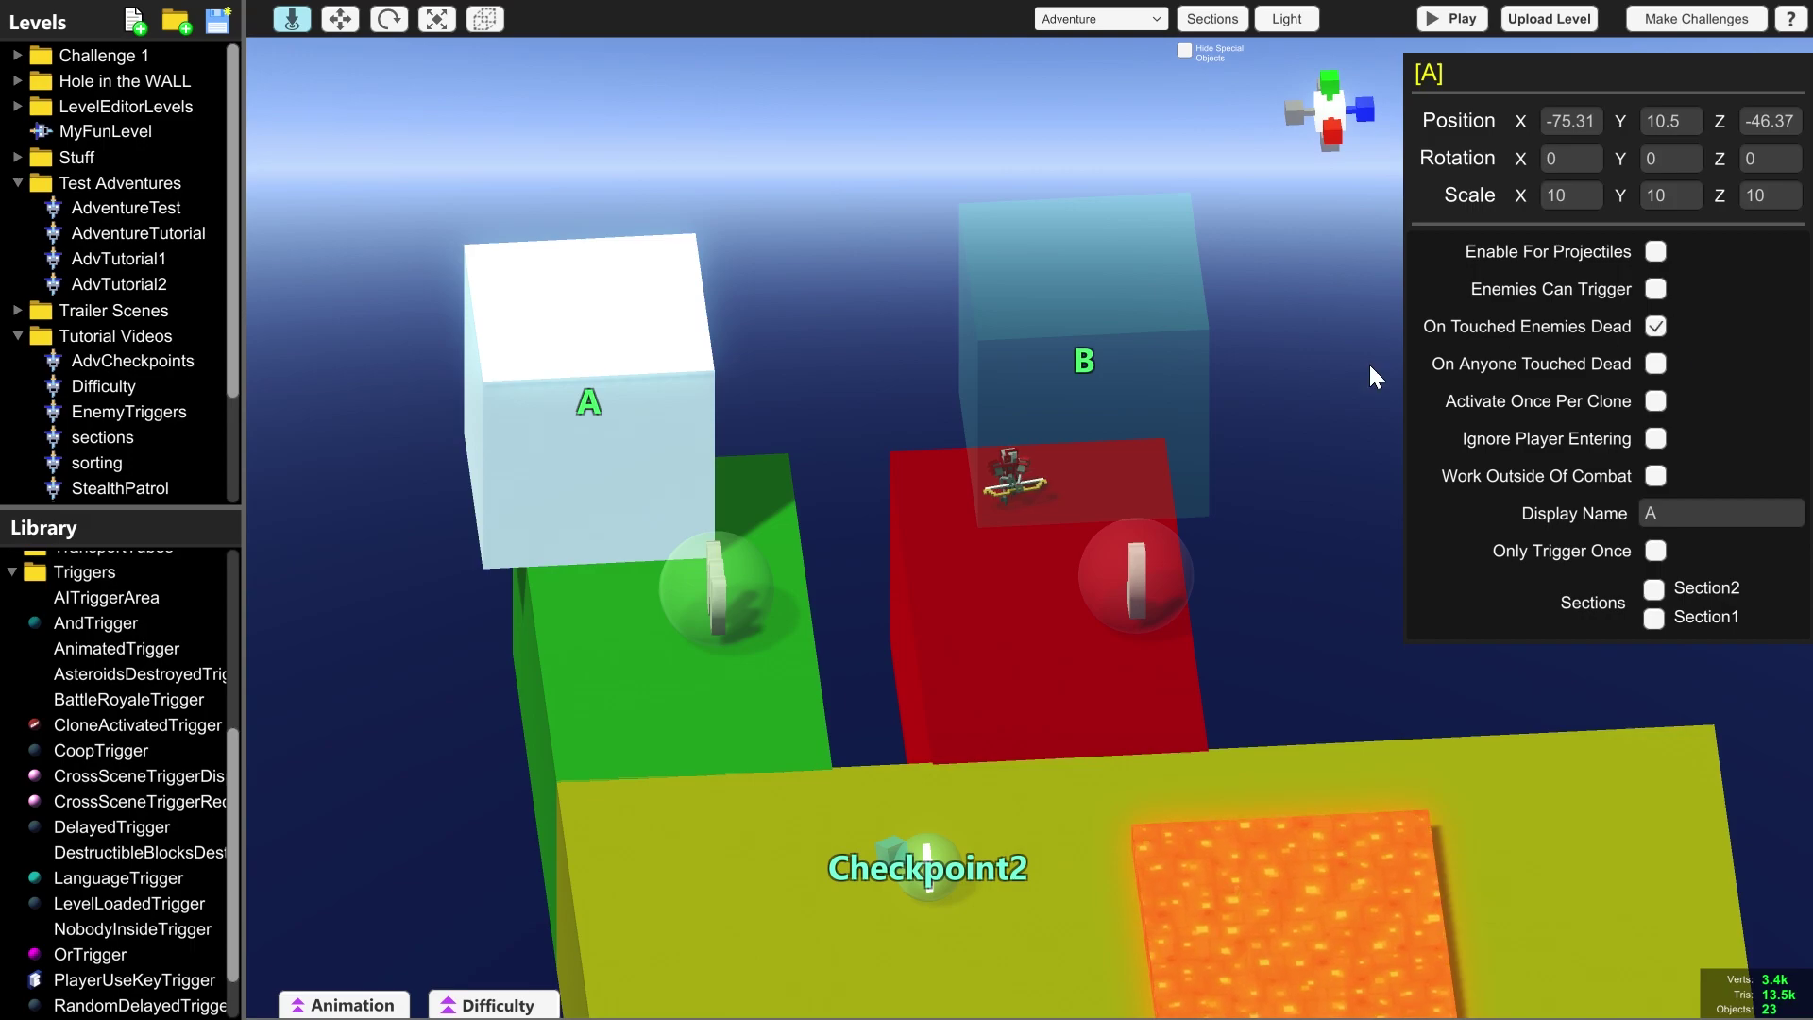
{"action": "left_click", "coordinate": [1145, 423]}
{"action": "left_click", "coordinate": [561, 438]}
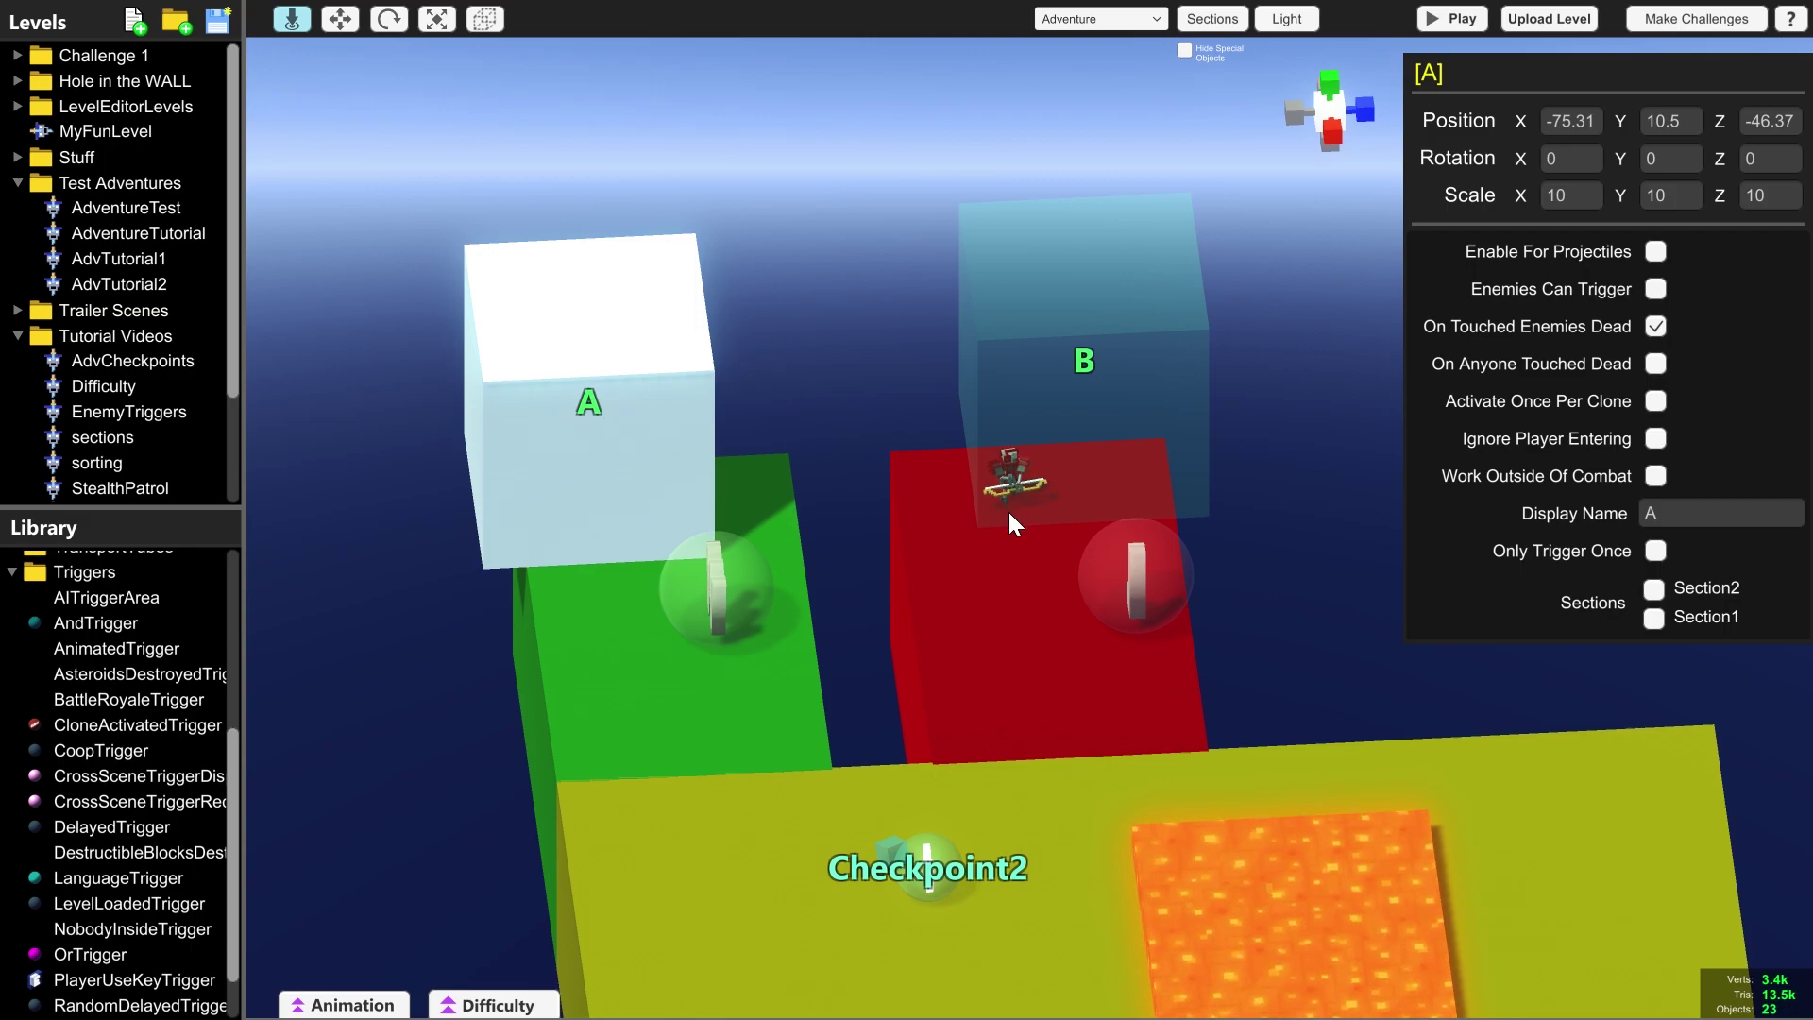
- Set trigger A as the activation trigger of WinChallenge and trigger B as the activation trigger of LoseChallenge
{"action": "middle_click_drag", "start_coordinate": [494, 631], "coordinate": [616, 609]}
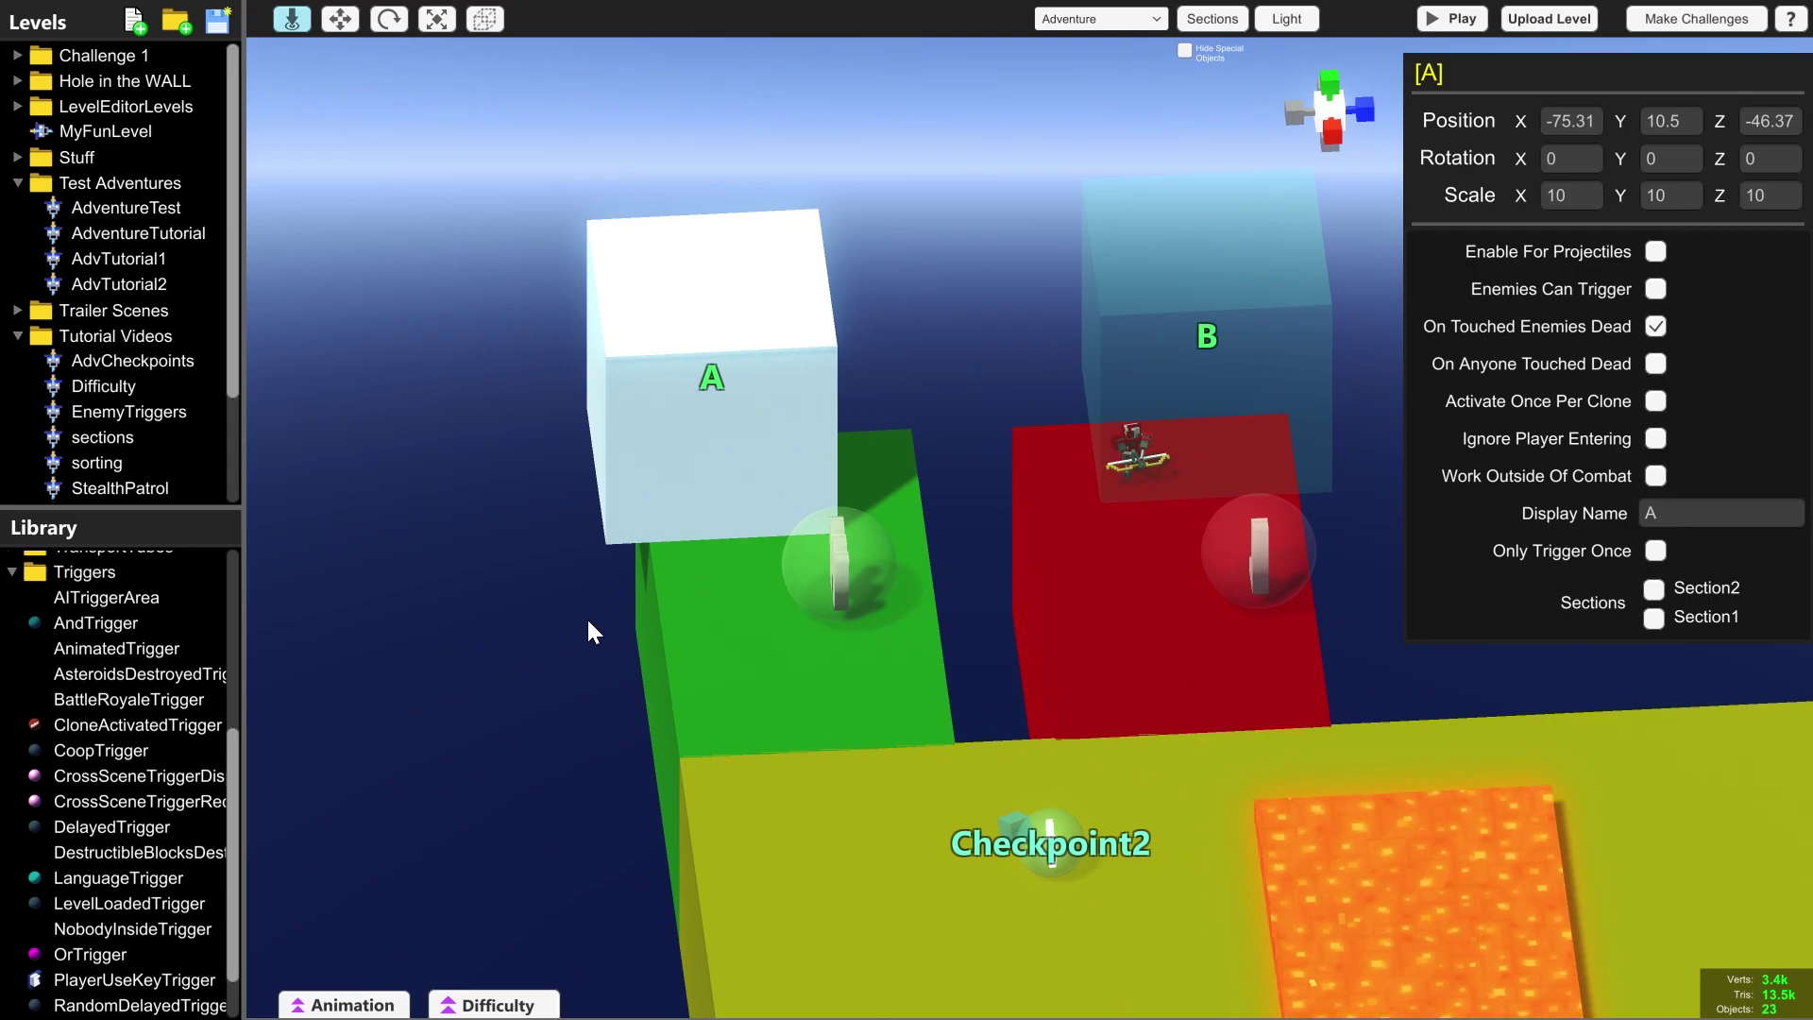
{"action": "middle_click_drag", "start_coordinate": [586, 616], "coordinate": [879, 533]}
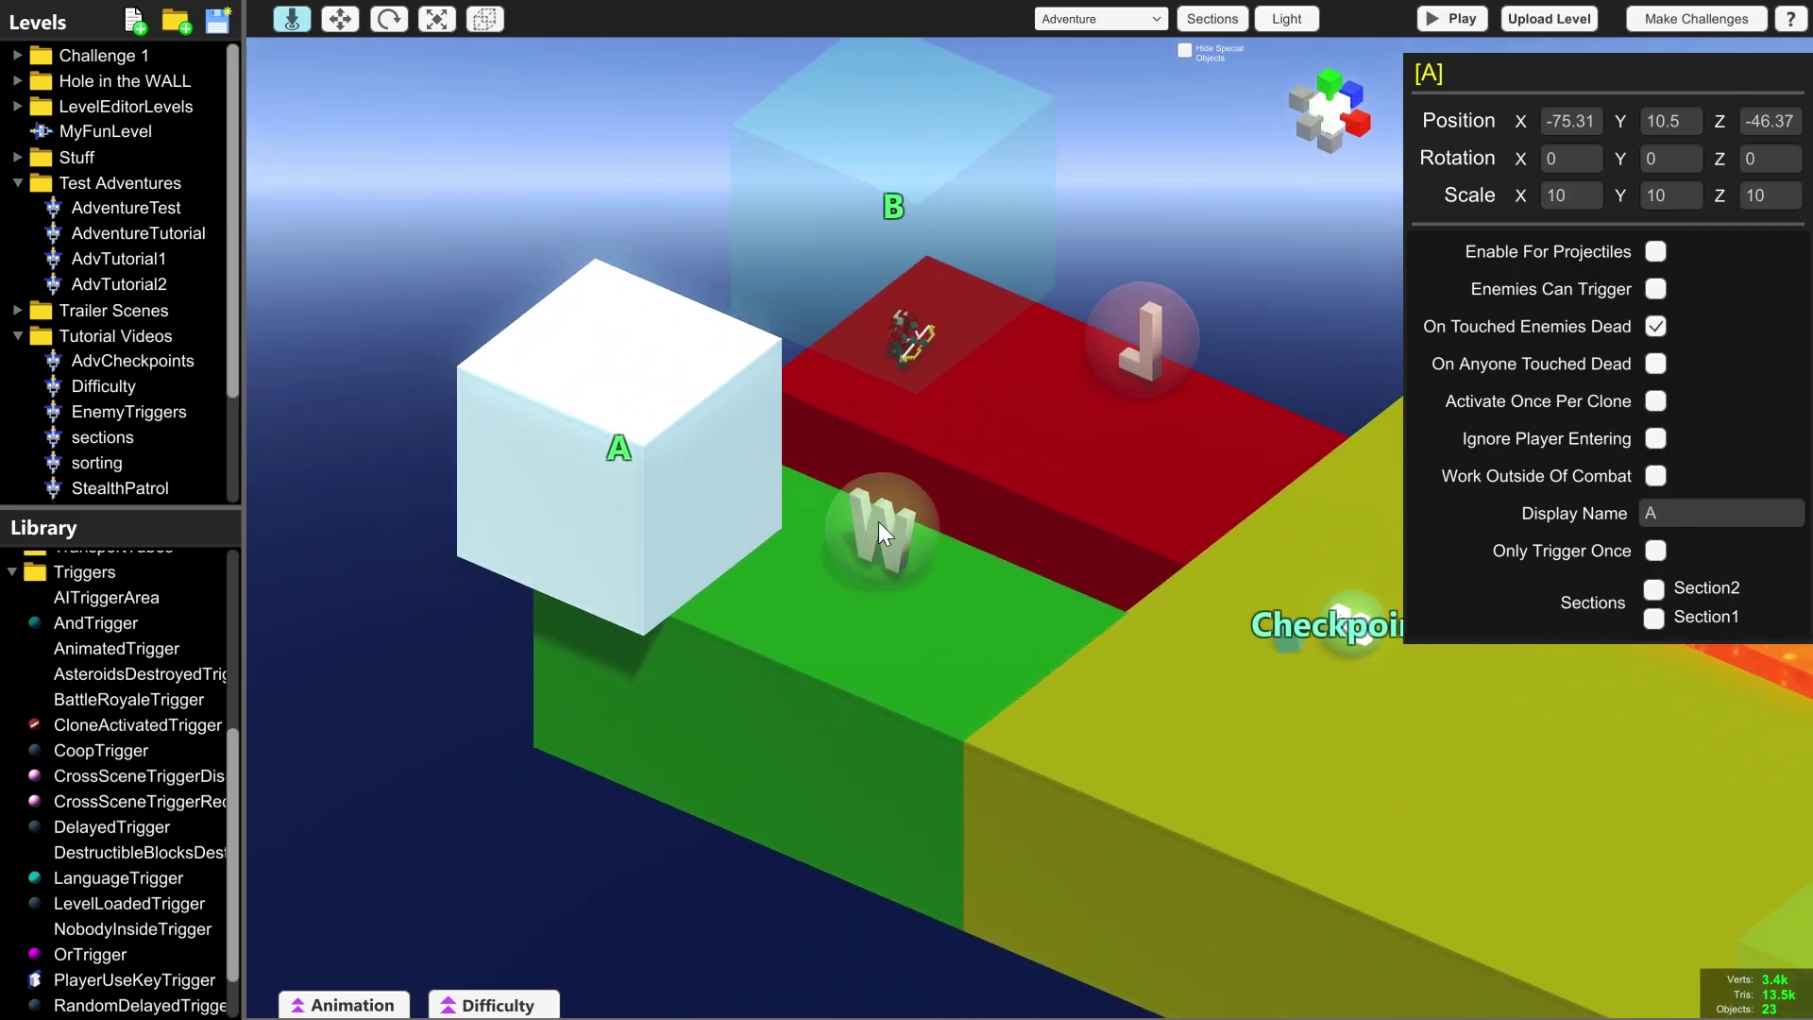
{"action": "left_click", "coordinate": [879, 521]}
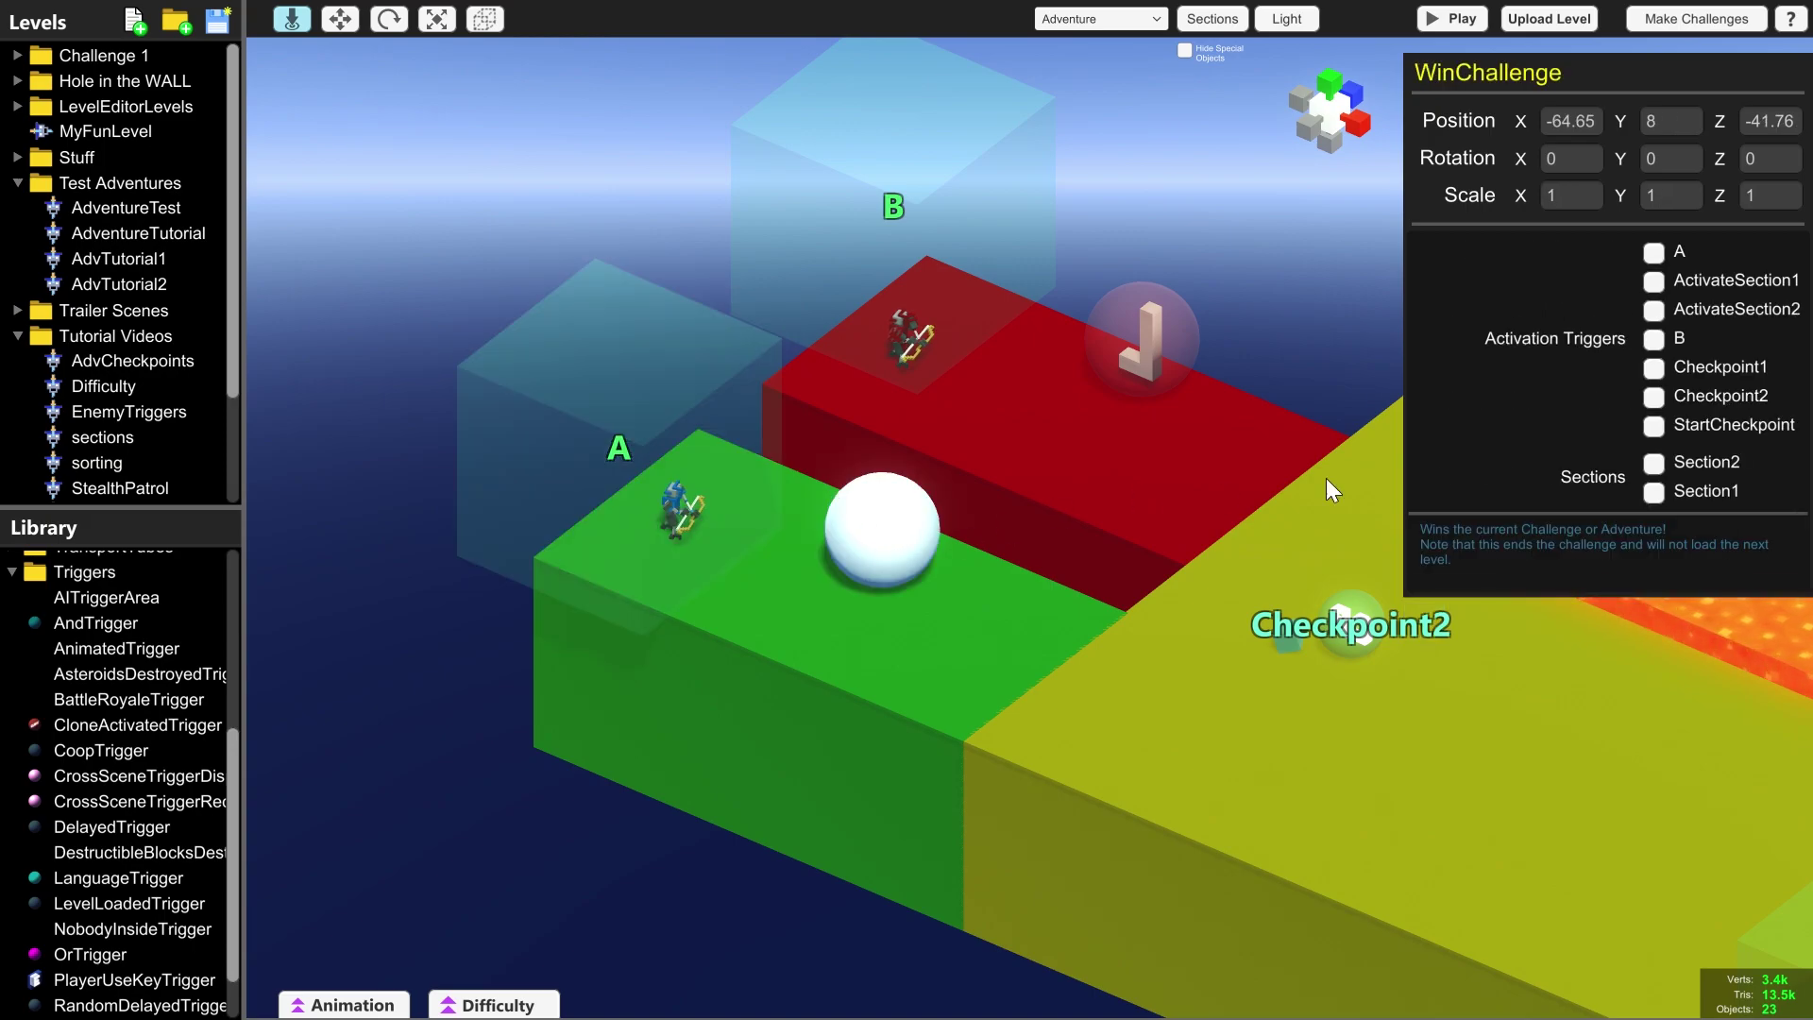
{"action": "left_click", "coordinate": [1653, 252]}
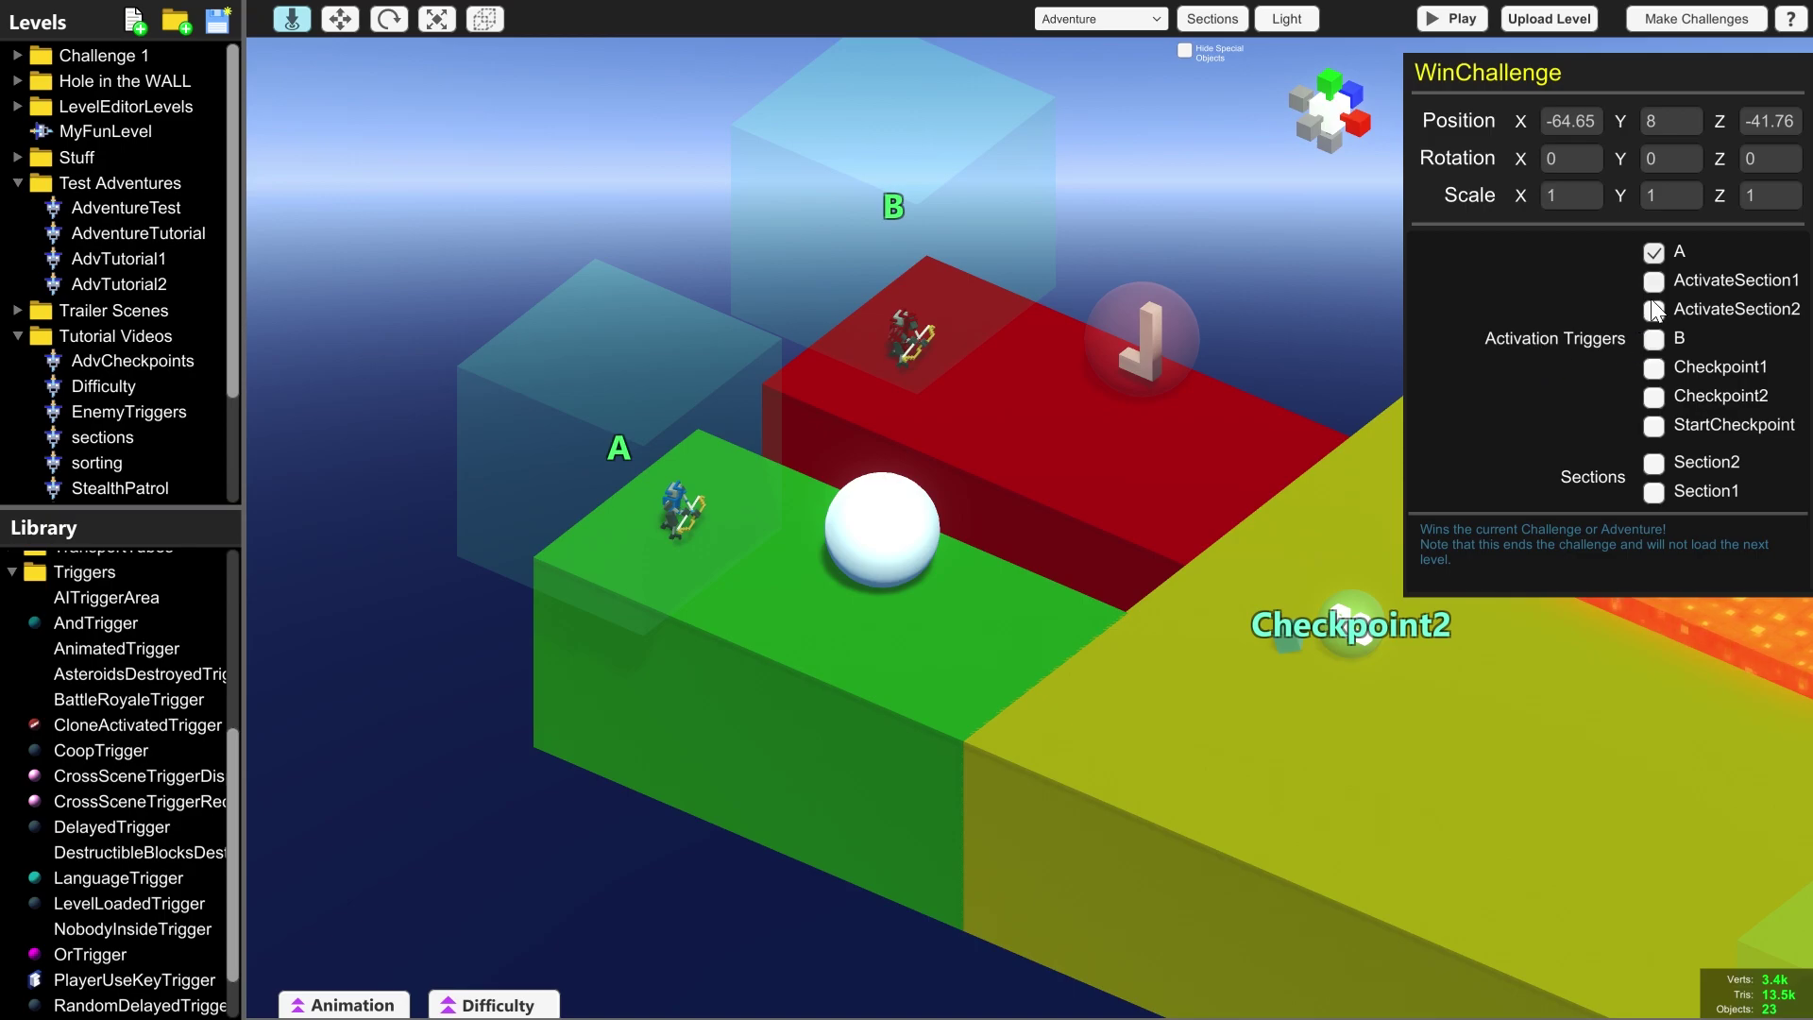
{"action": "left_click", "coordinate": [1126, 338]}
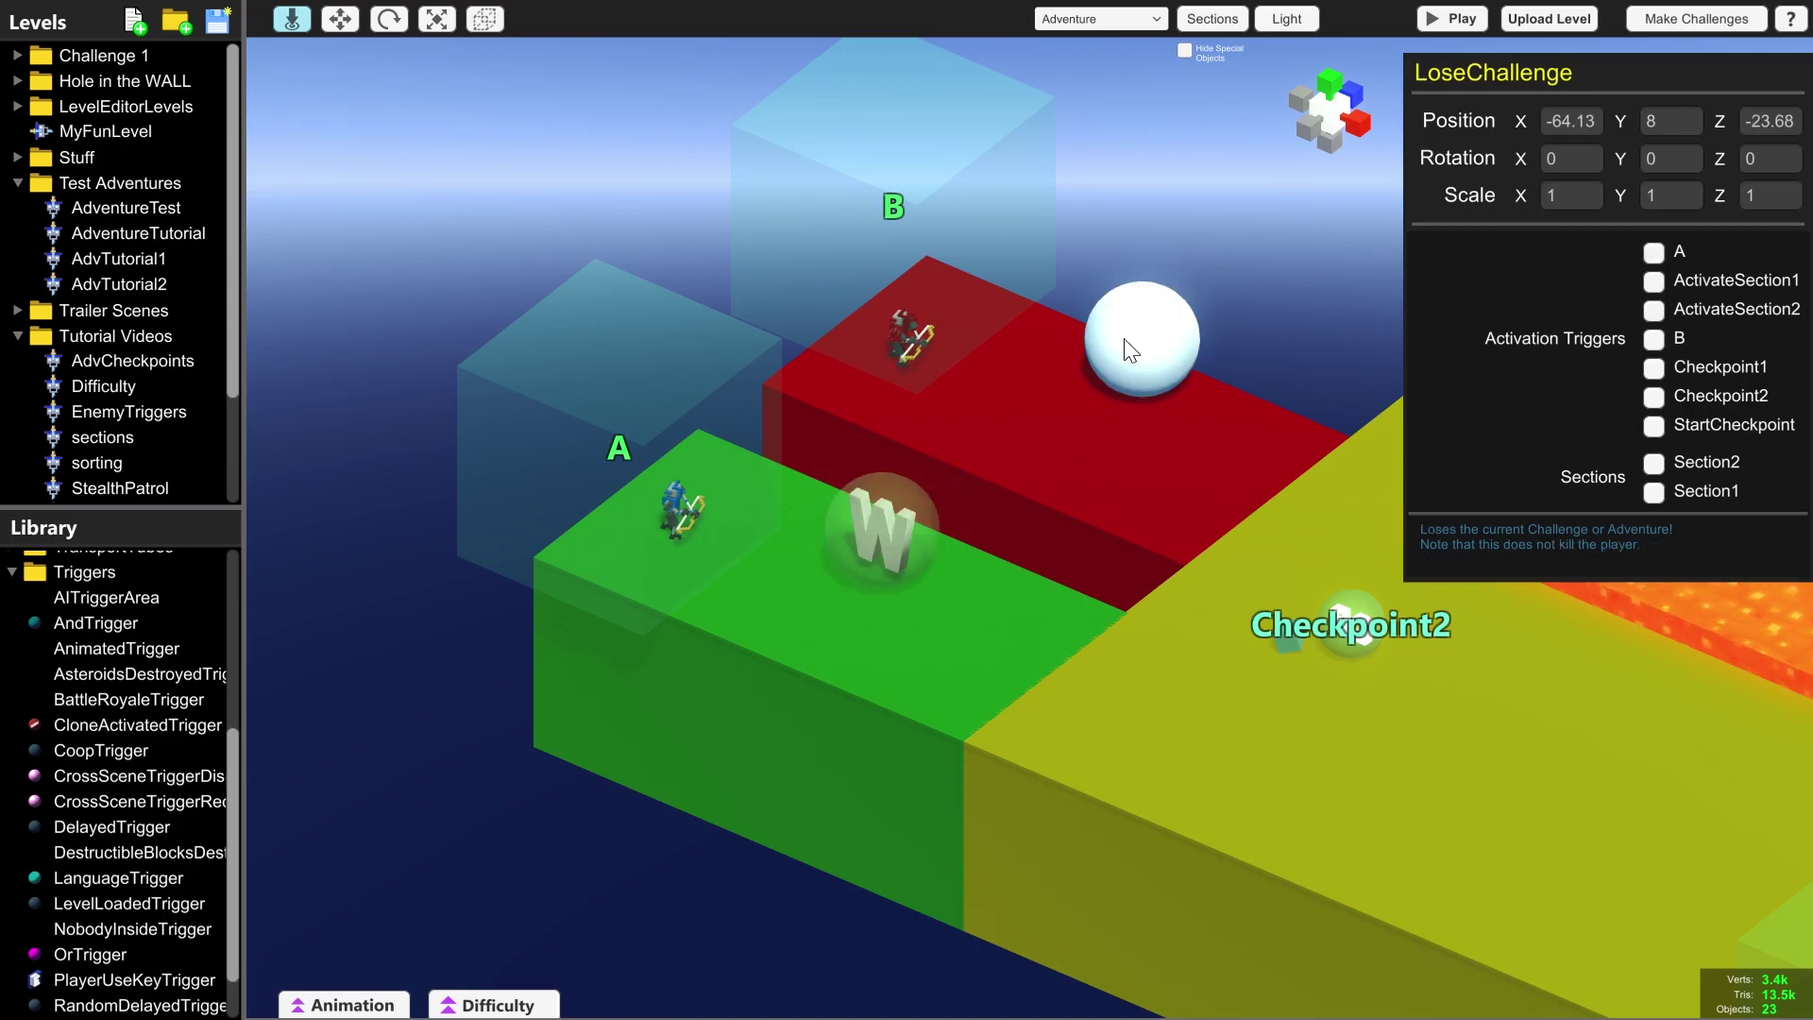
{"action": "left_click", "coordinate": [1656, 340]}
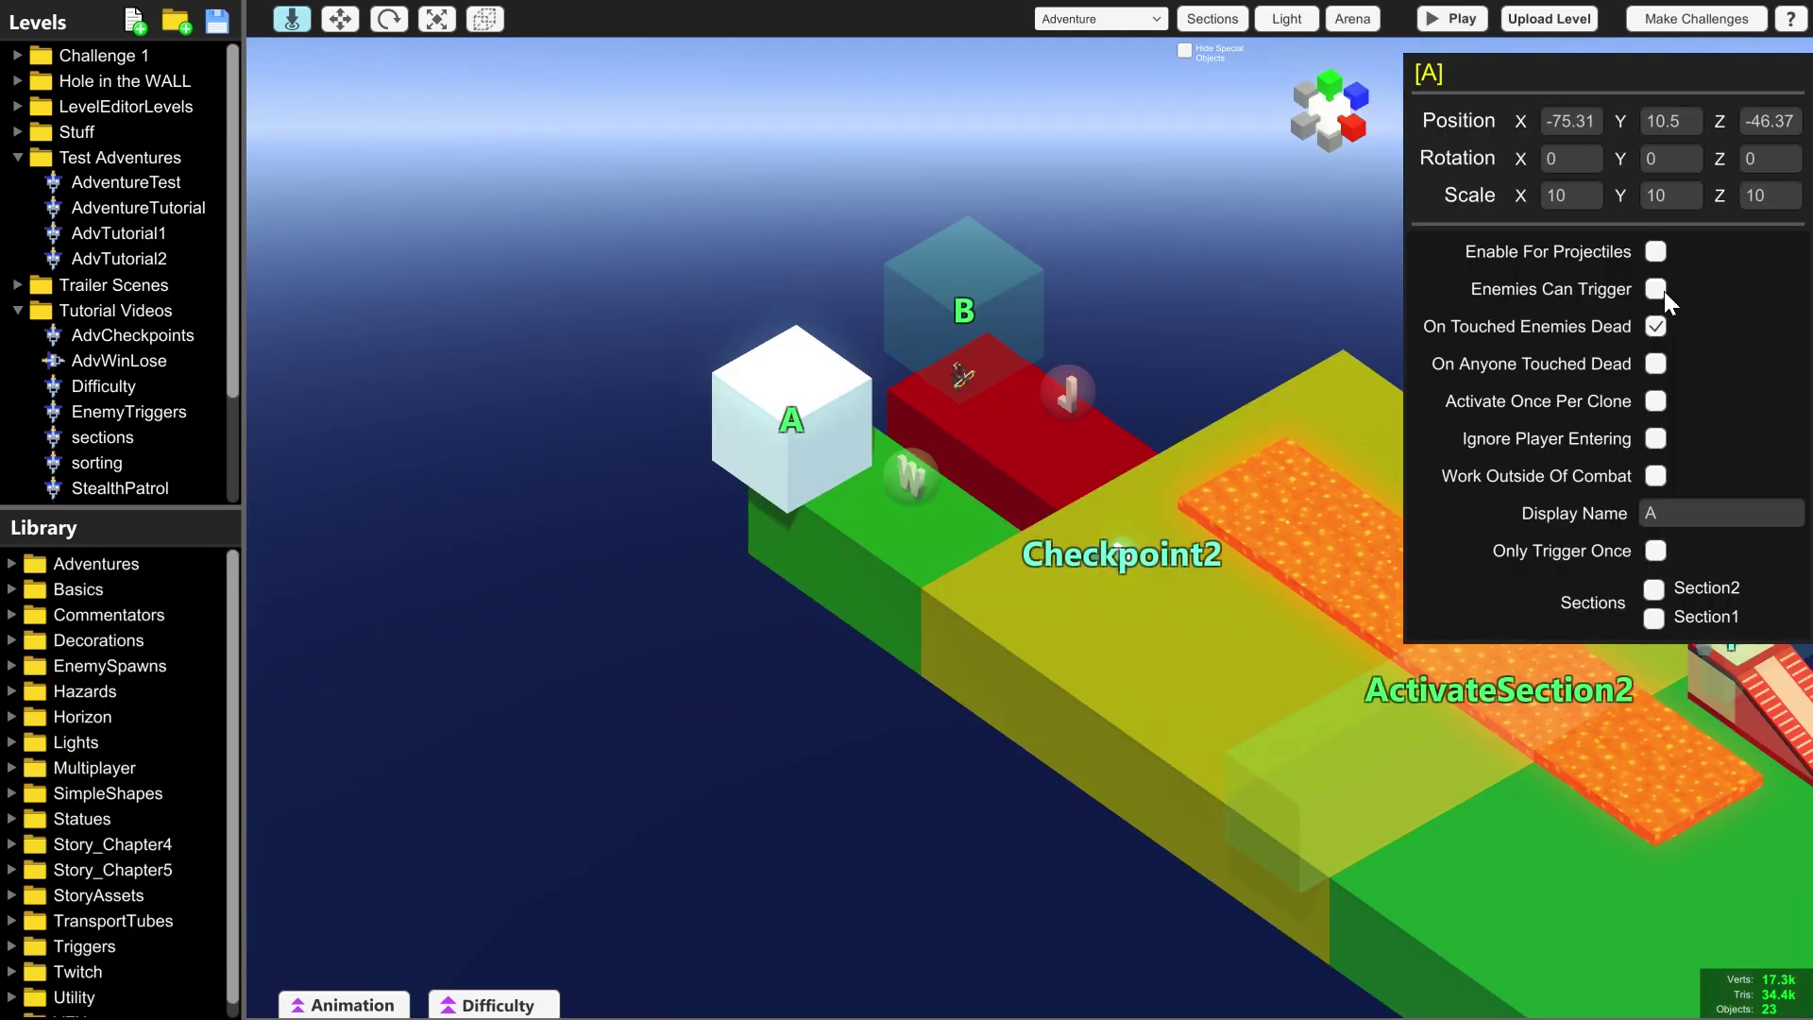
- Enable Ignore Player Entering for trigger areas A and B
{"action": "middle_click_drag", "start_coordinate": [1666, 429], "coordinate": [1651, 437]}
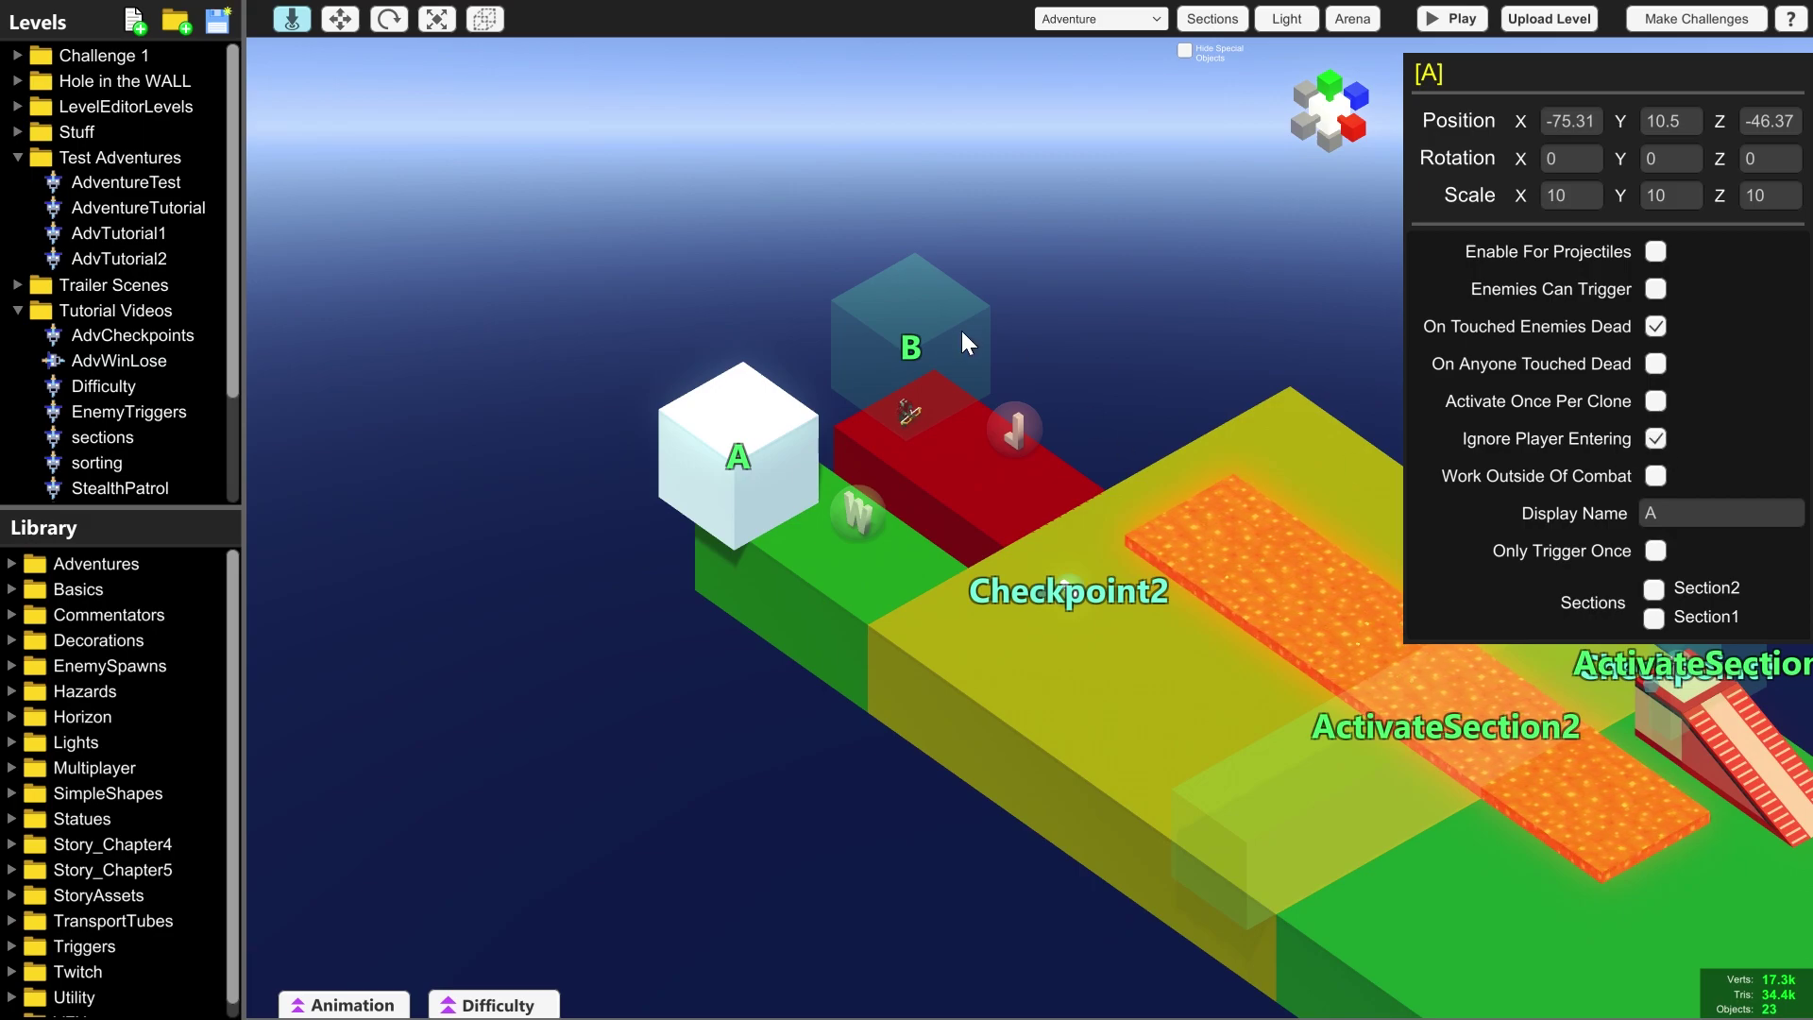
{"action": "left_click", "coordinate": [945, 352]}
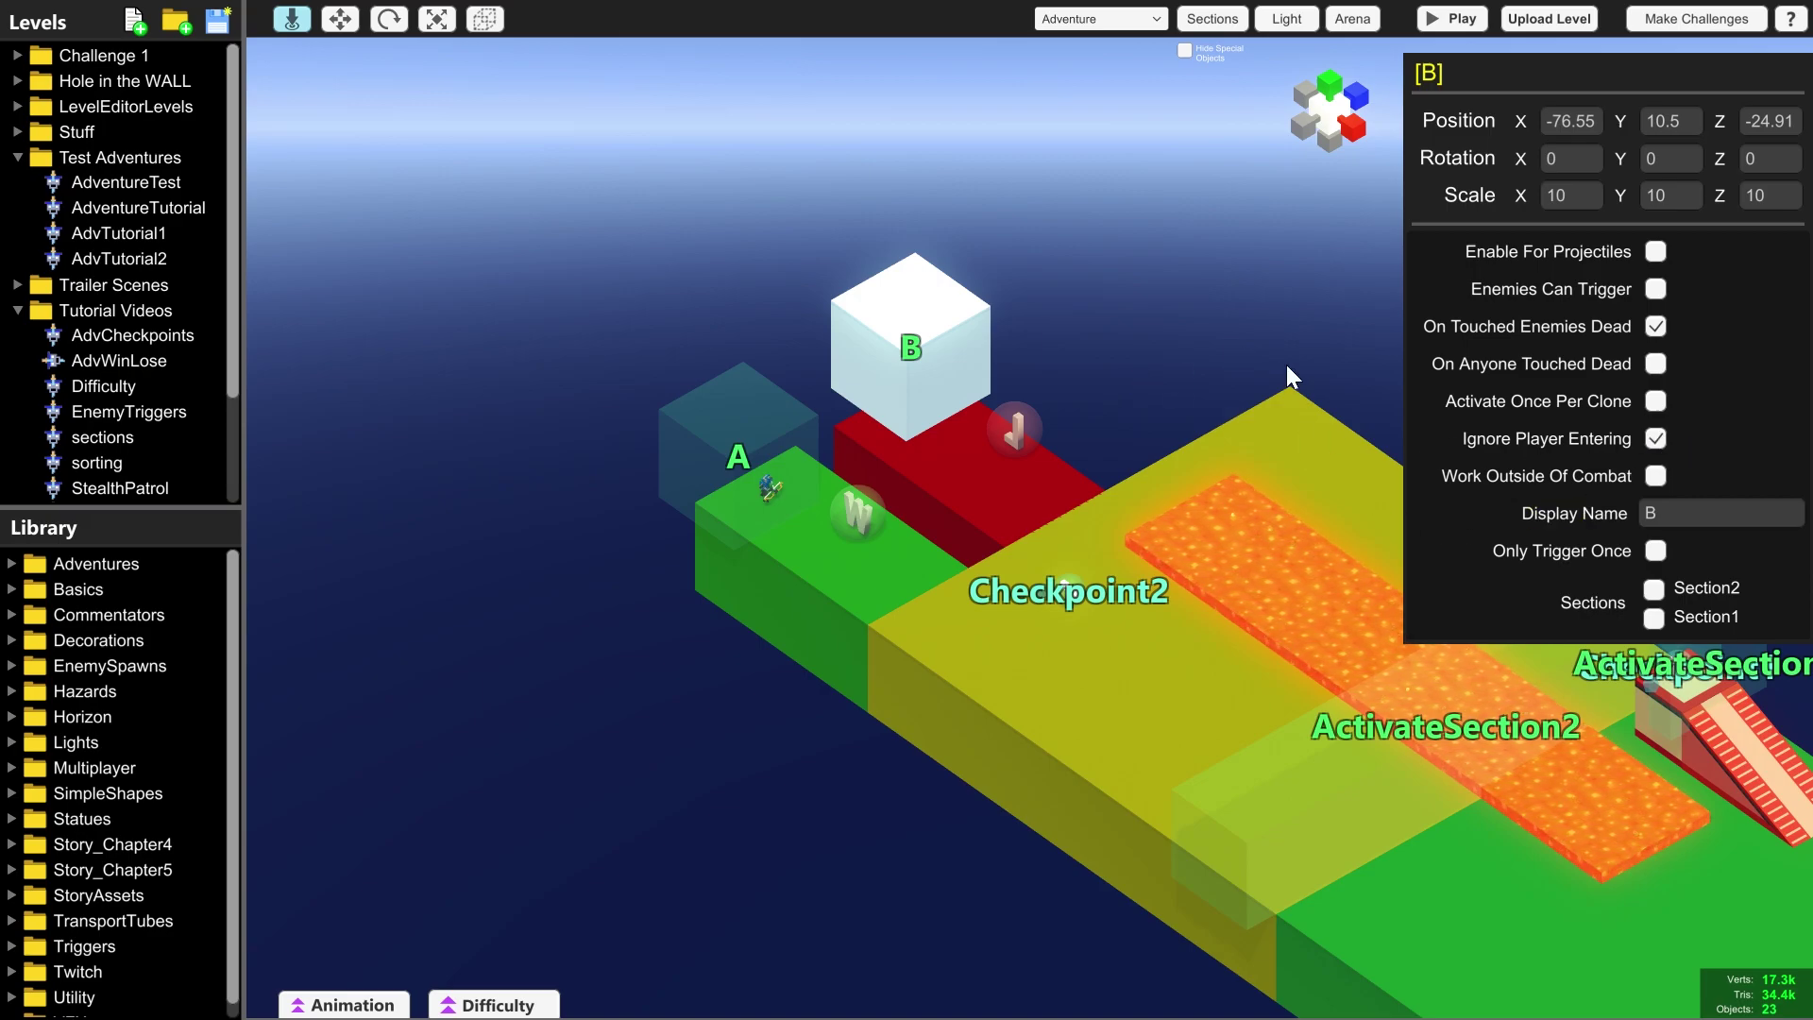
{"action": "left_click", "coordinate": [1176, 365]}
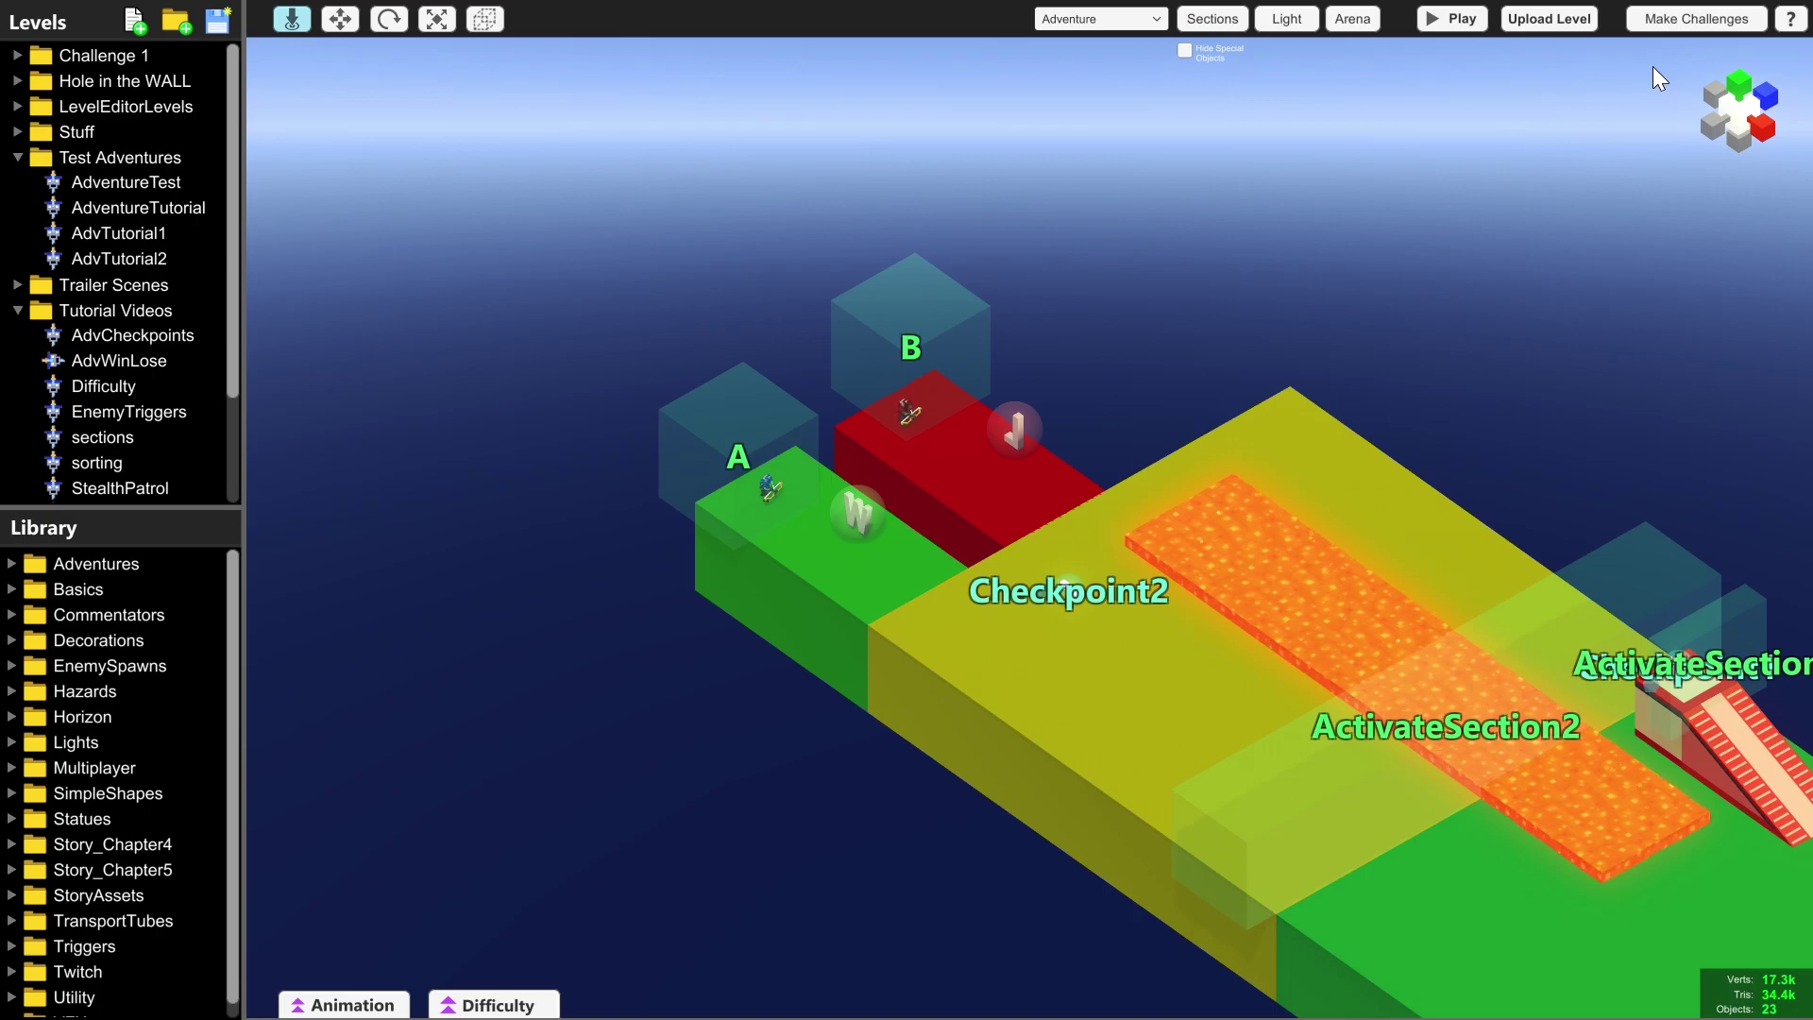
- Playtest the Adv Win Lose Tutorial challenge, attacking the enemies on the narrow green and red blocks
{"action": "left_click", "coordinate": [1690, 19]}
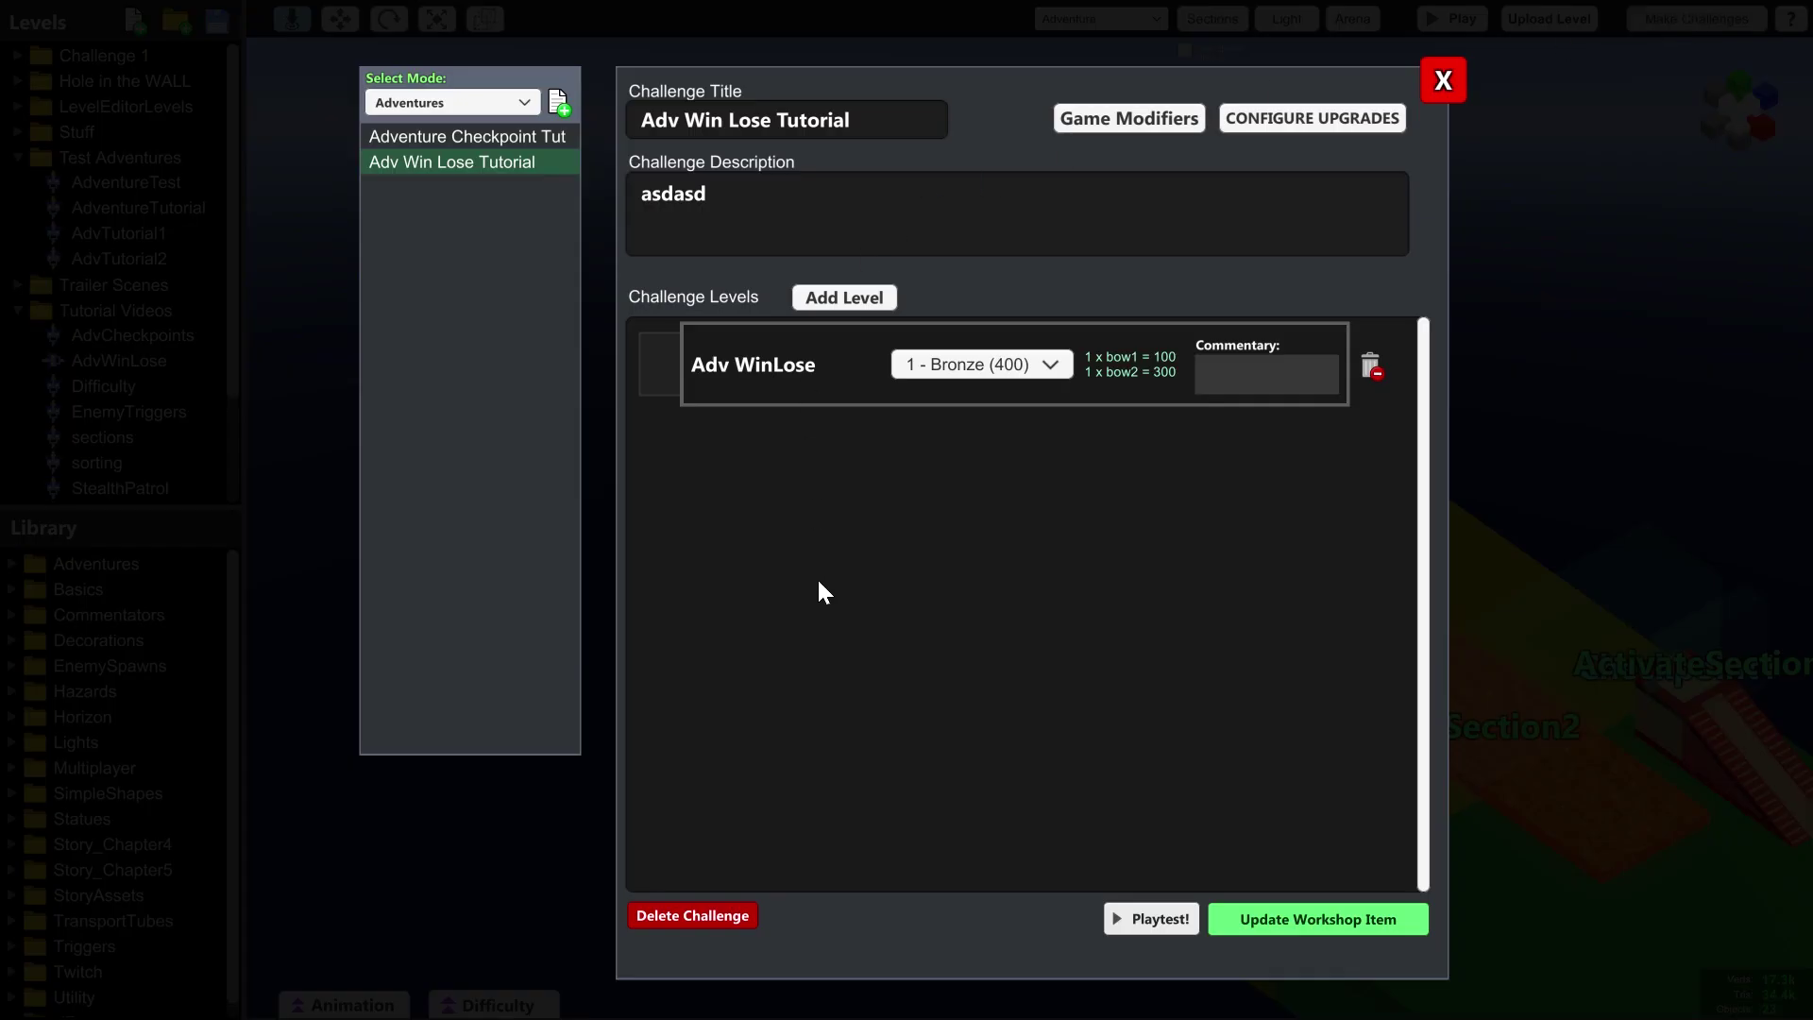
{"action": "left_click", "coordinate": [1148, 914]}
{"action": "key", "text": "w"}
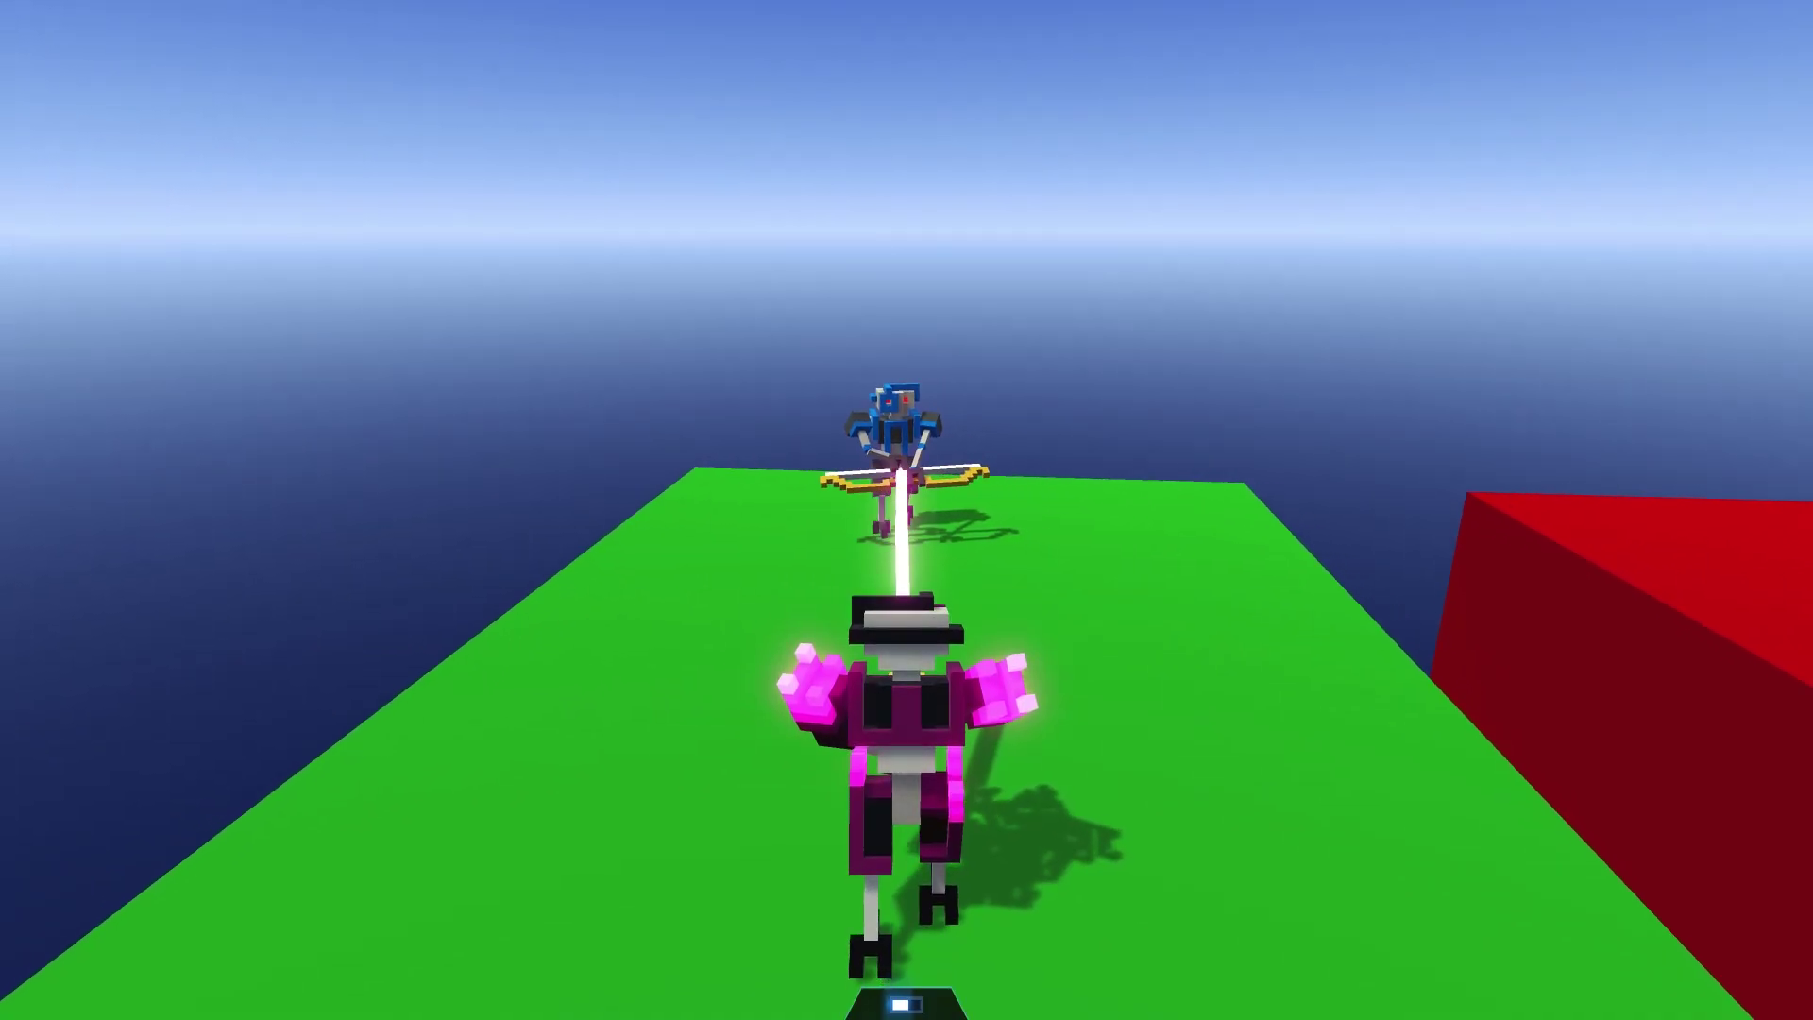
{"action": "left_click", "coordinate": [913, 686]}
{"action": "left_click", "coordinate": [950, 816]}
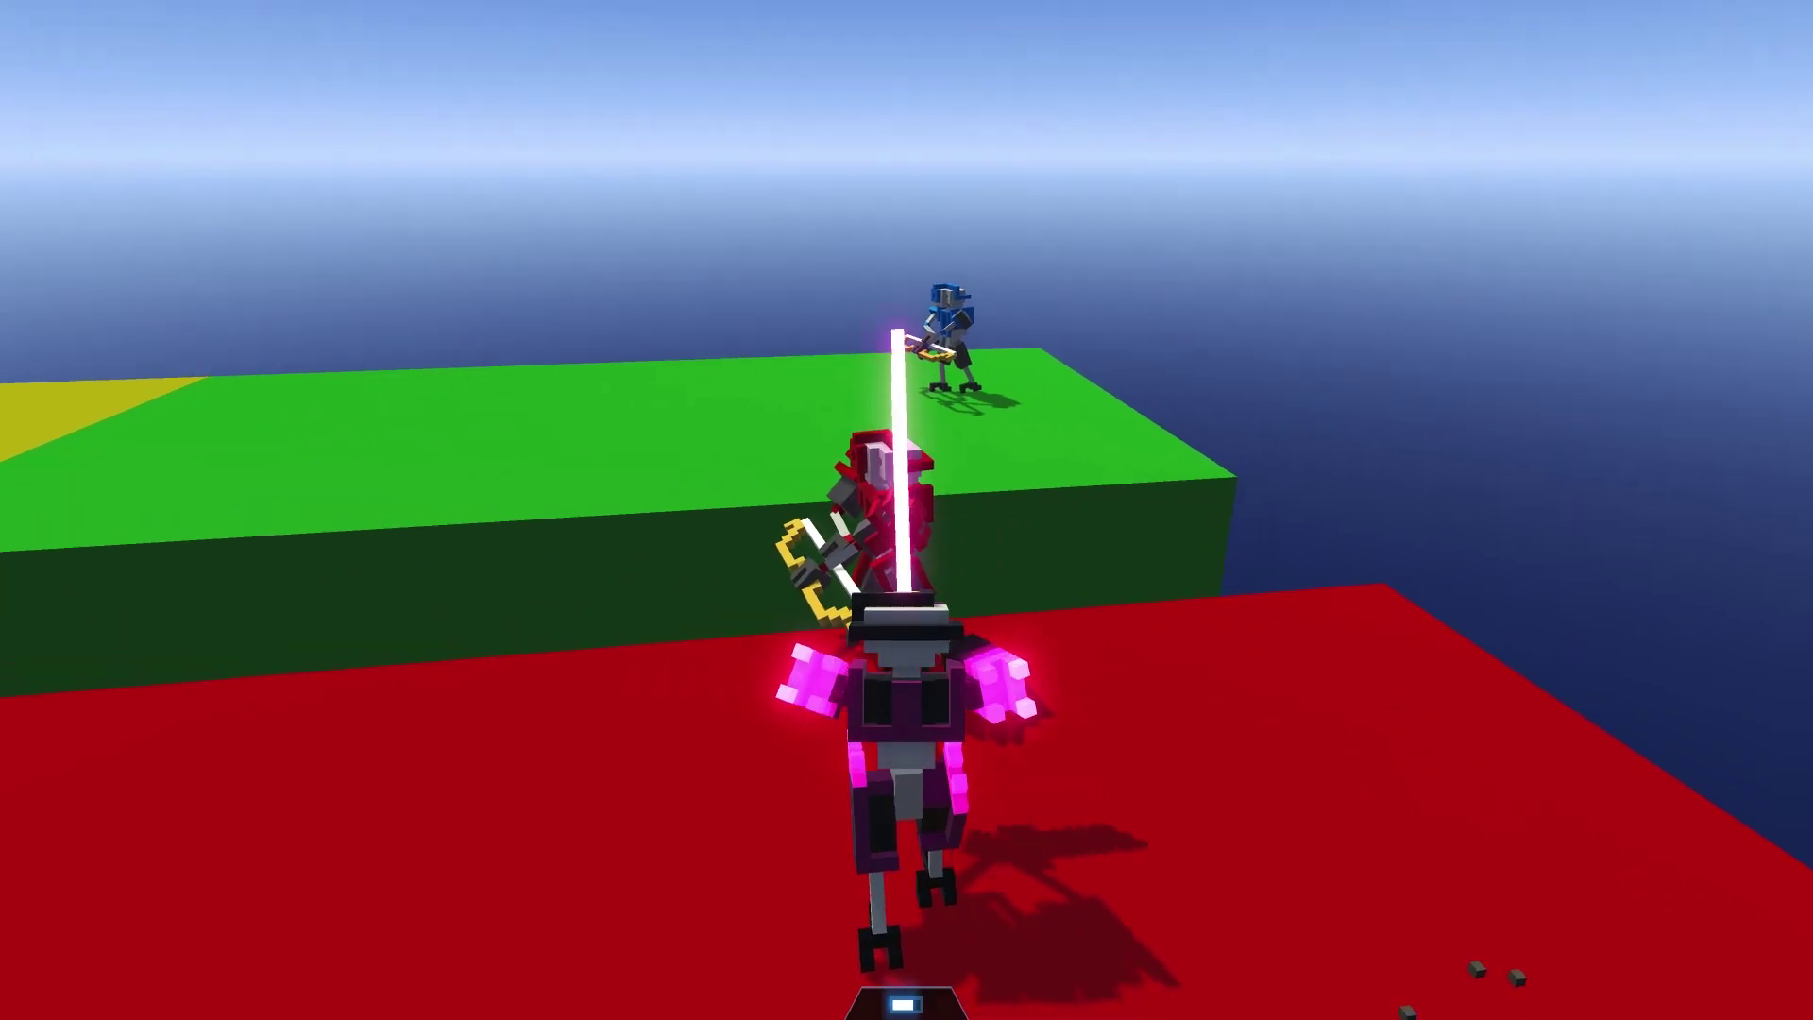
{"action": "left_click", "coordinate": [904, 510]}
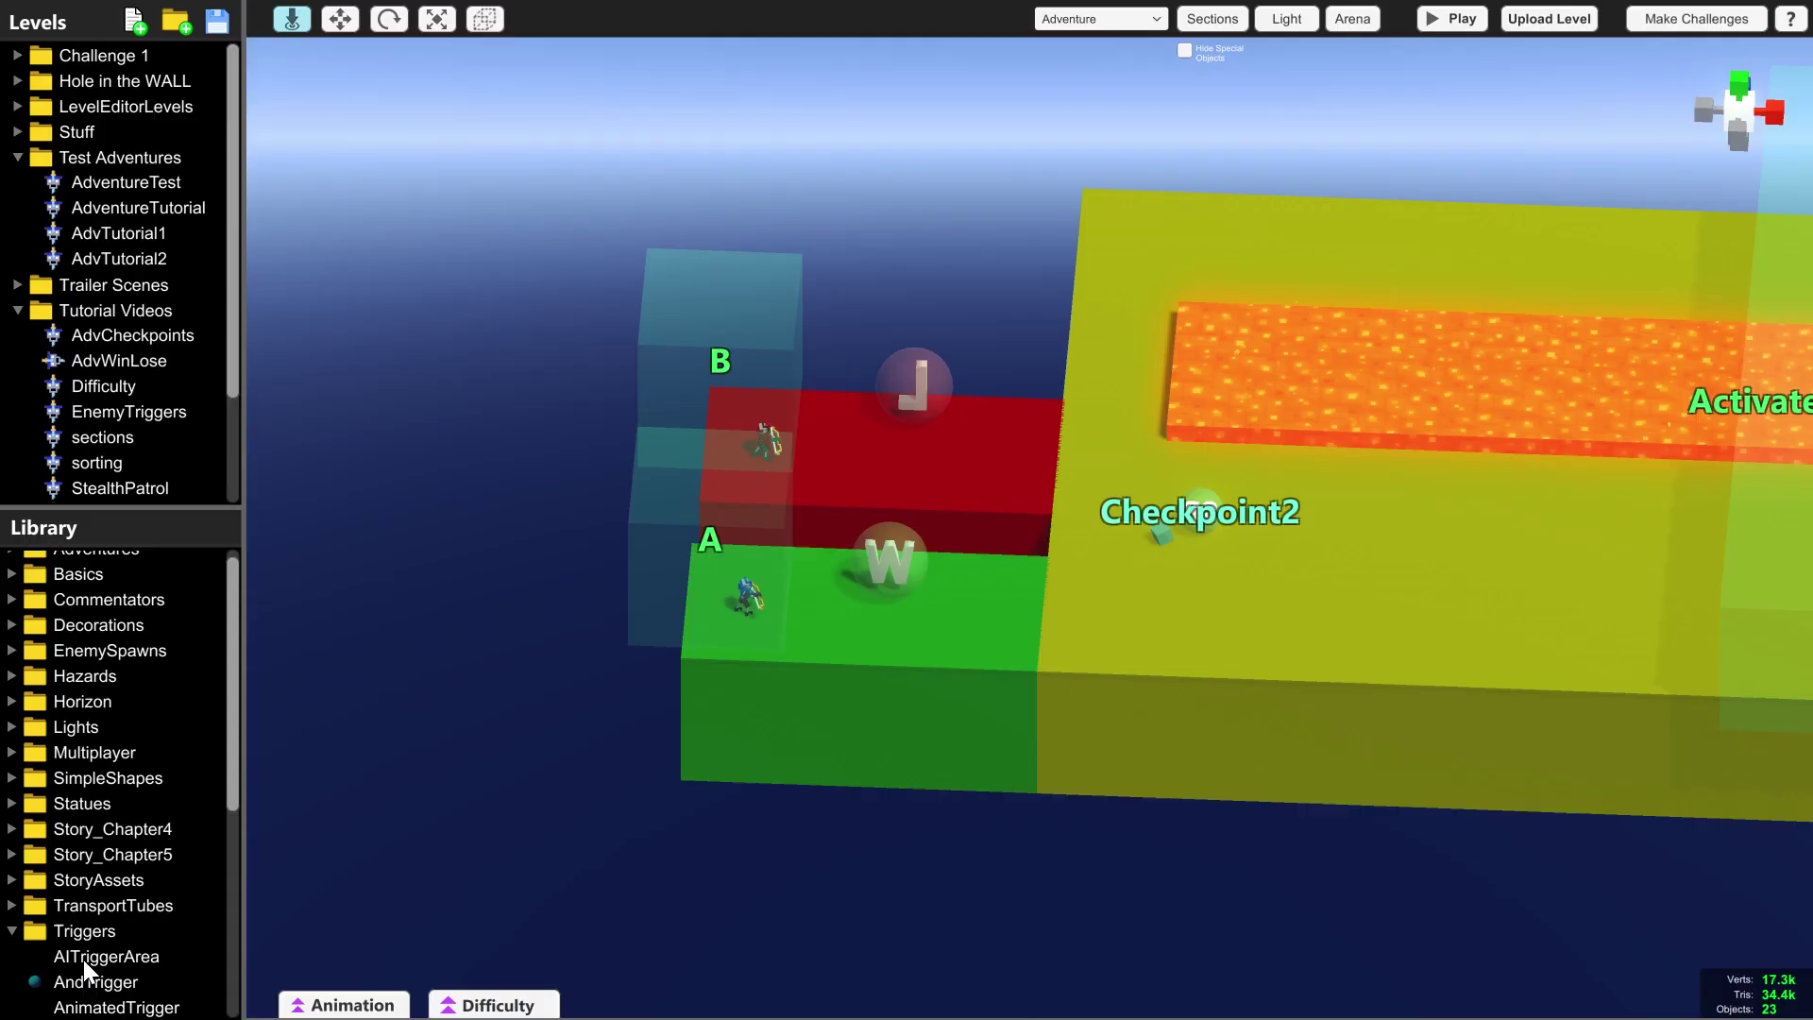
- Place another AITriggerArea at the outer corner of the yellow platform, on the red block's side
{"action": "left_click_drag", "start_coordinate": [106, 956], "coordinate": [1130, 222]}
{"action": "middle_click_drag", "start_coordinate": [1223, 350], "coordinate": [1133, 422]}
{"action": "right_click_drag", "start_coordinate": [869, 311], "coordinate": [913, 325]}
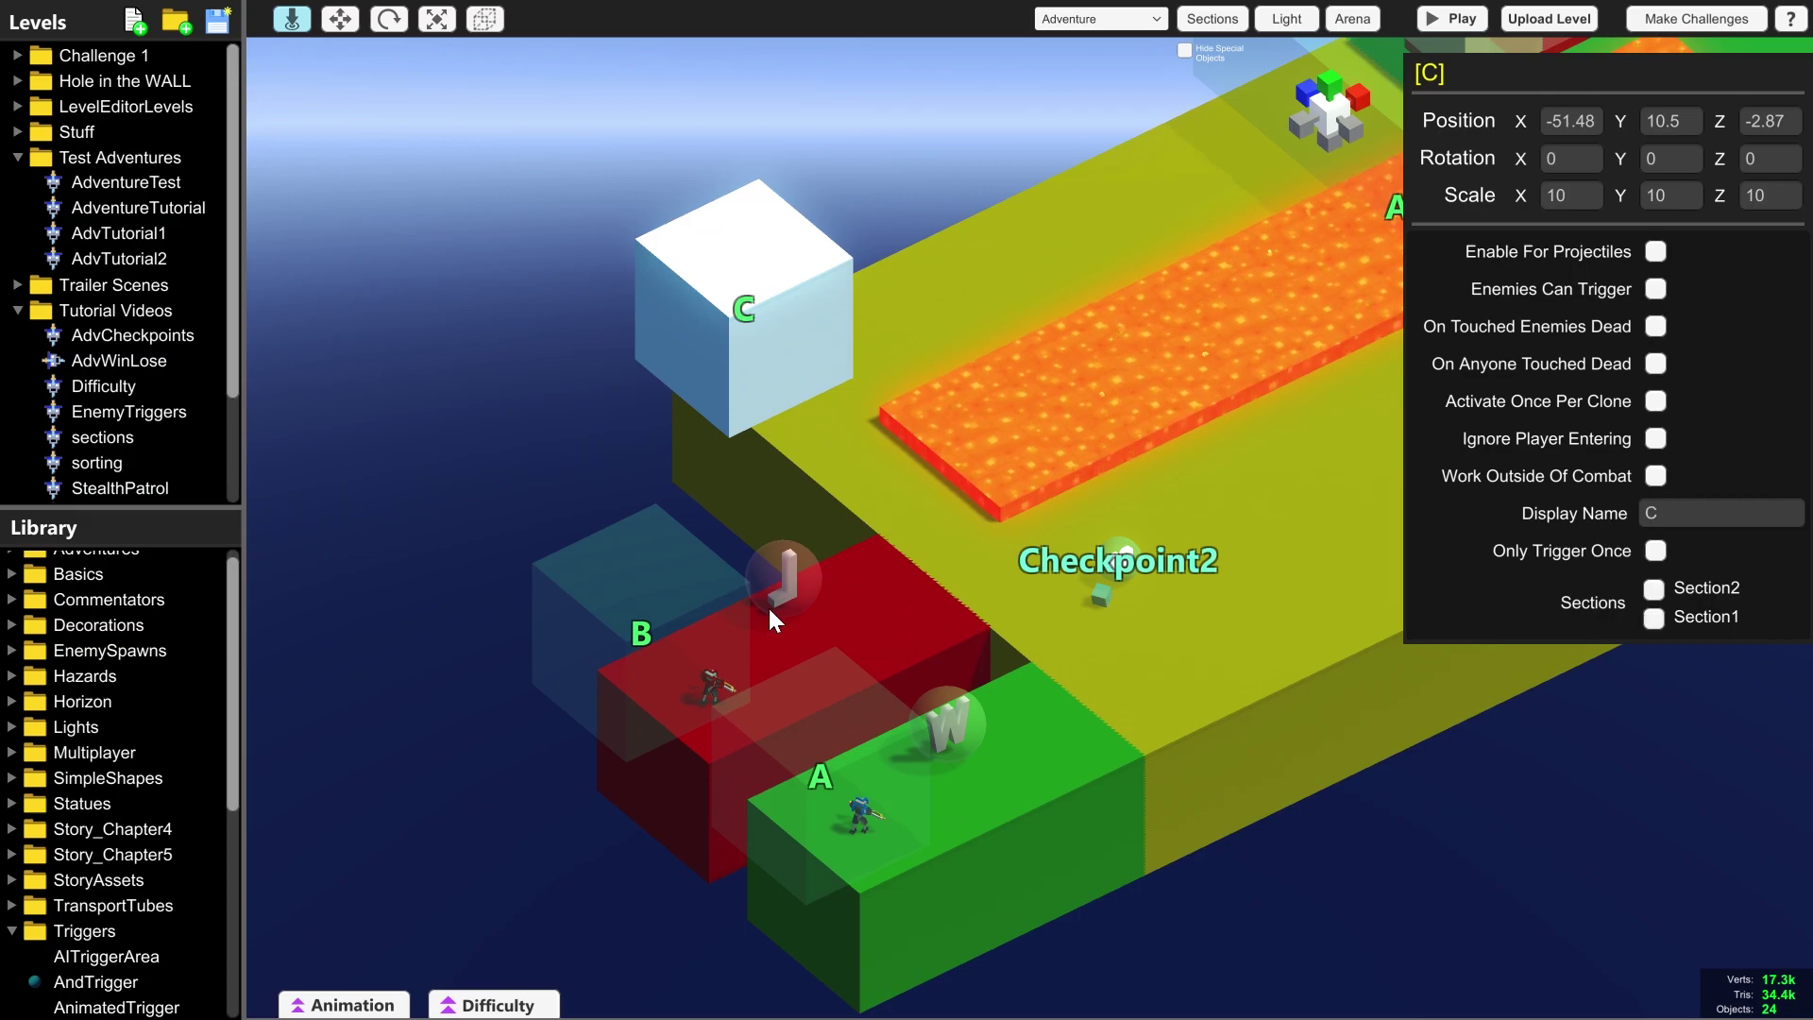
- Add trigger area C to the activation triggers of WinChallenge
{"action": "left_click", "coordinate": [922, 719]}
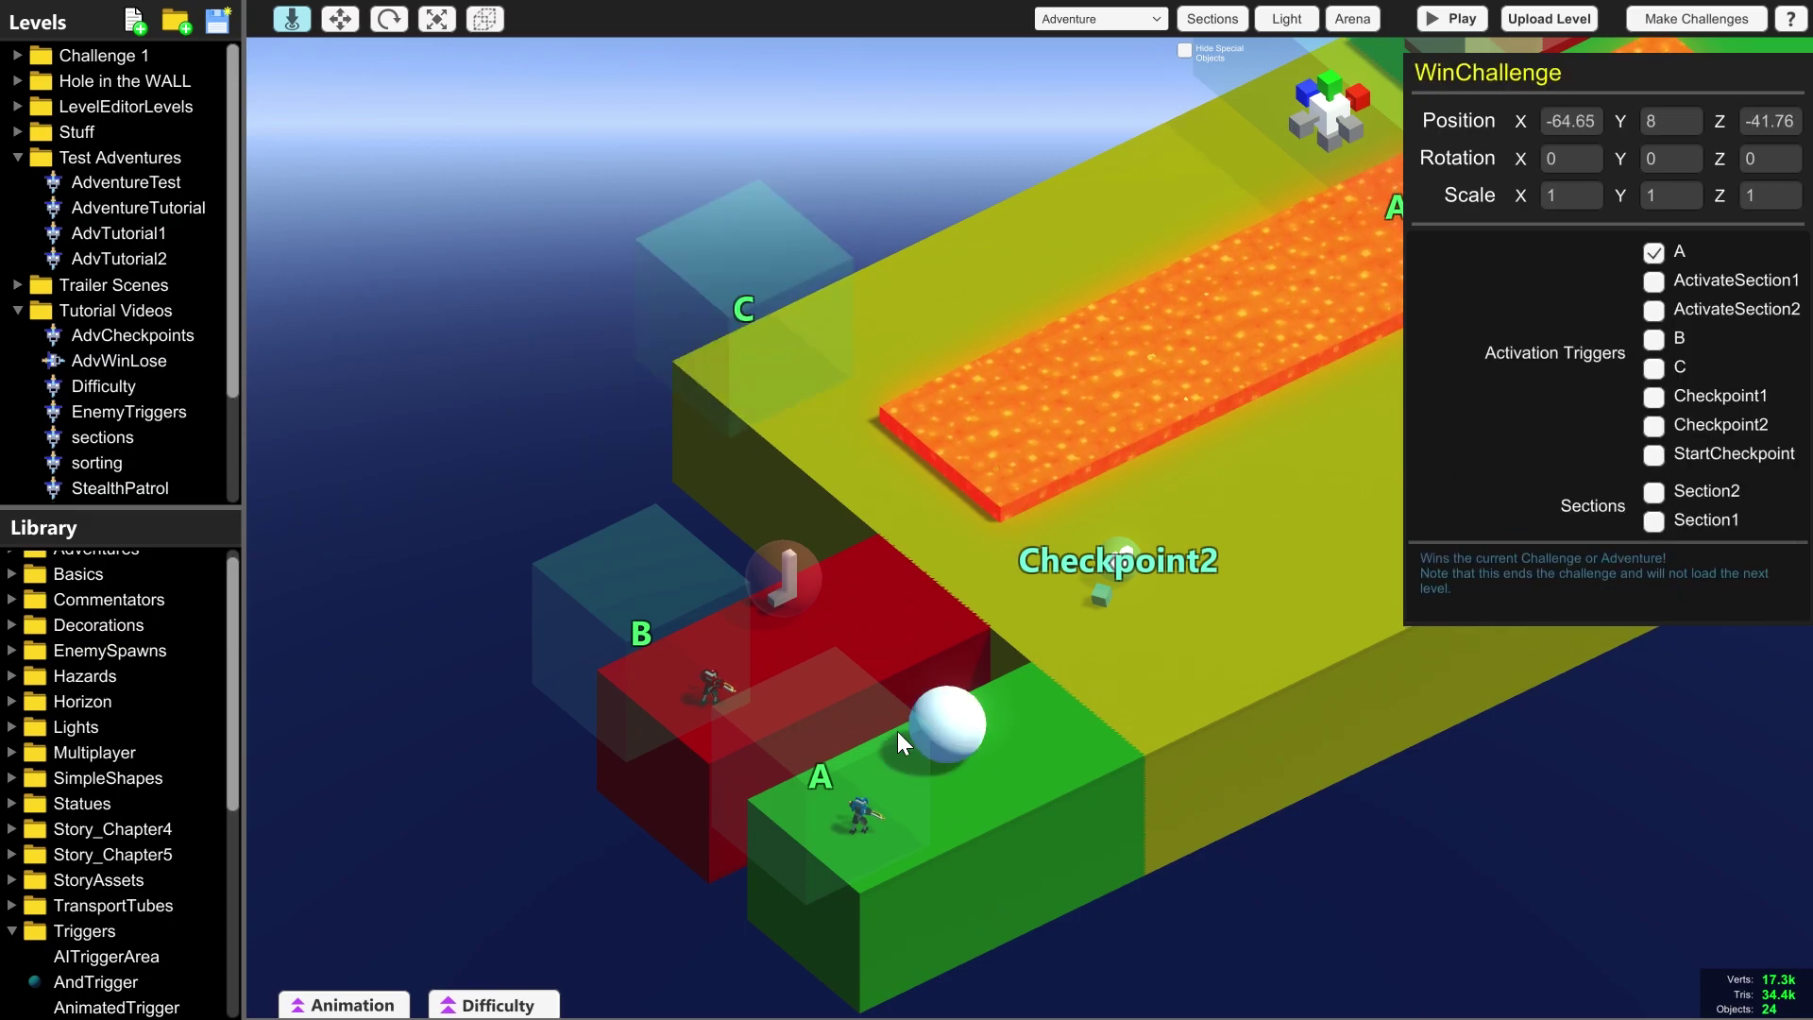
{"action": "left_click", "coordinate": [1654, 369]}
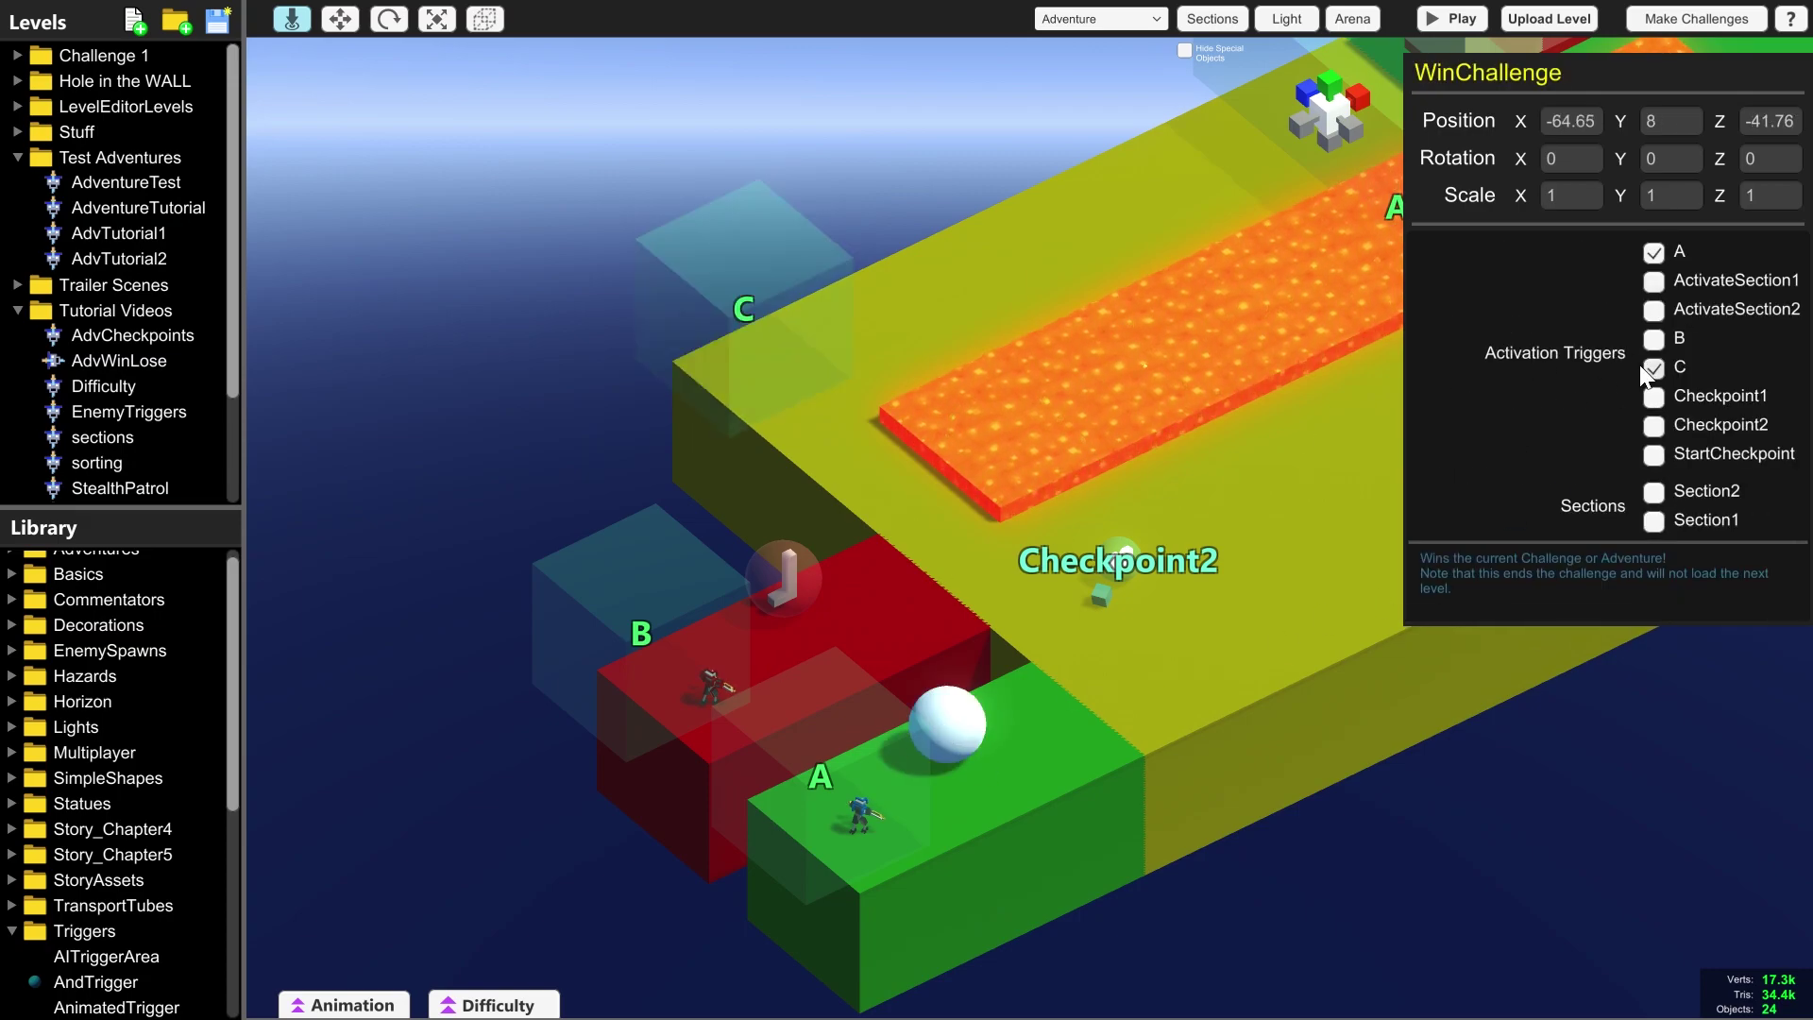
{"action": "left_click", "coordinate": [746, 384]}
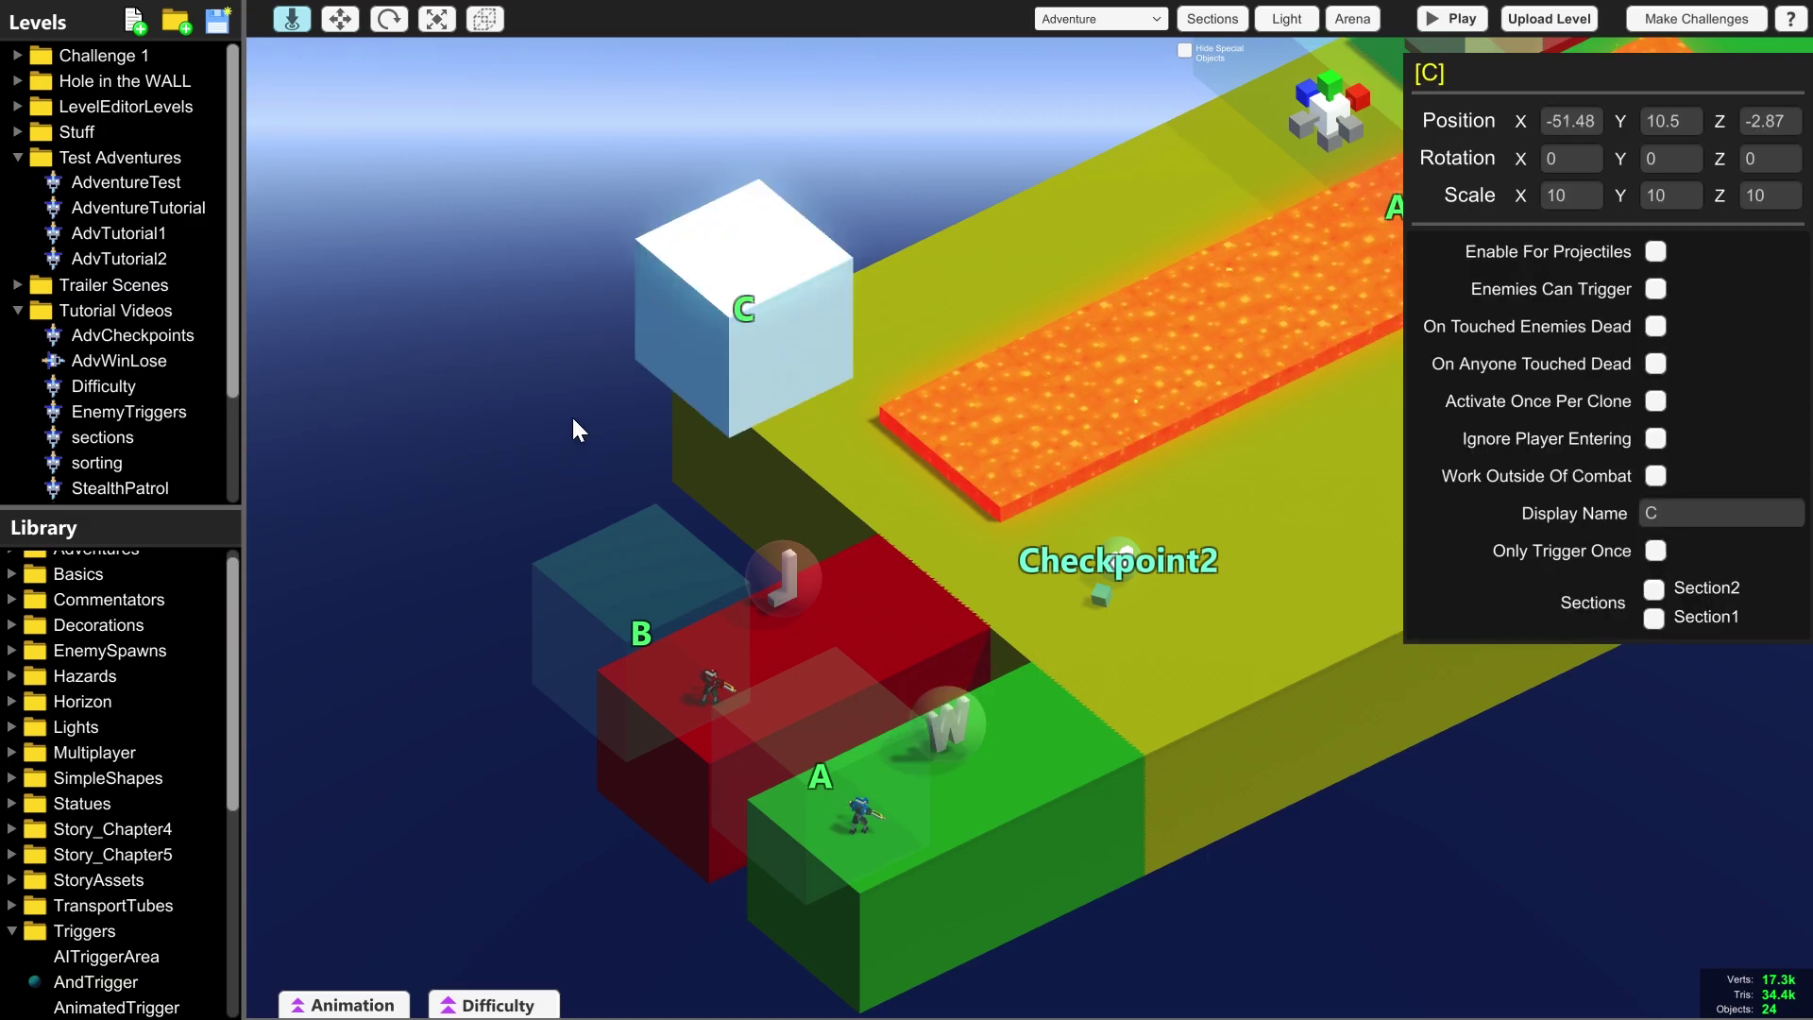
{"action": "key", "text": "Escape"}
- Test-play the level, running across the yellow platform to try the new win trigger
{"action": "left_click", "coordinate": [1452, 19]}
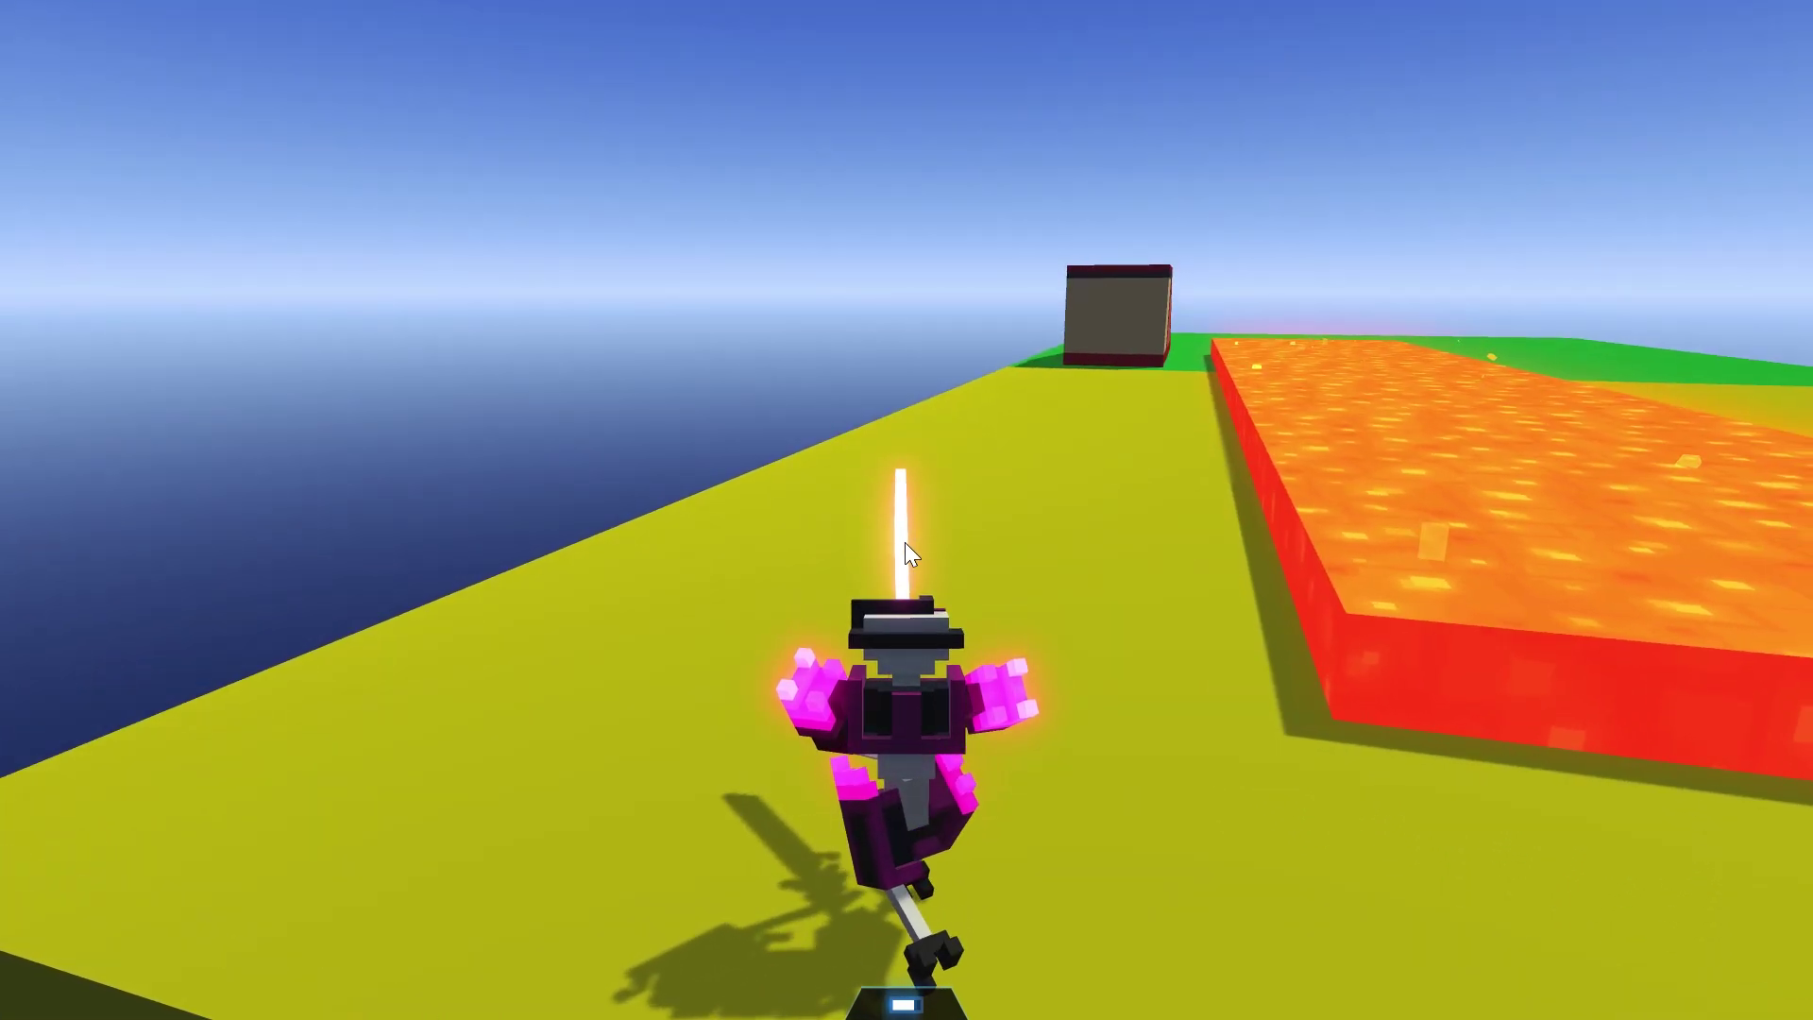
{"action": "key", "text": "w"}
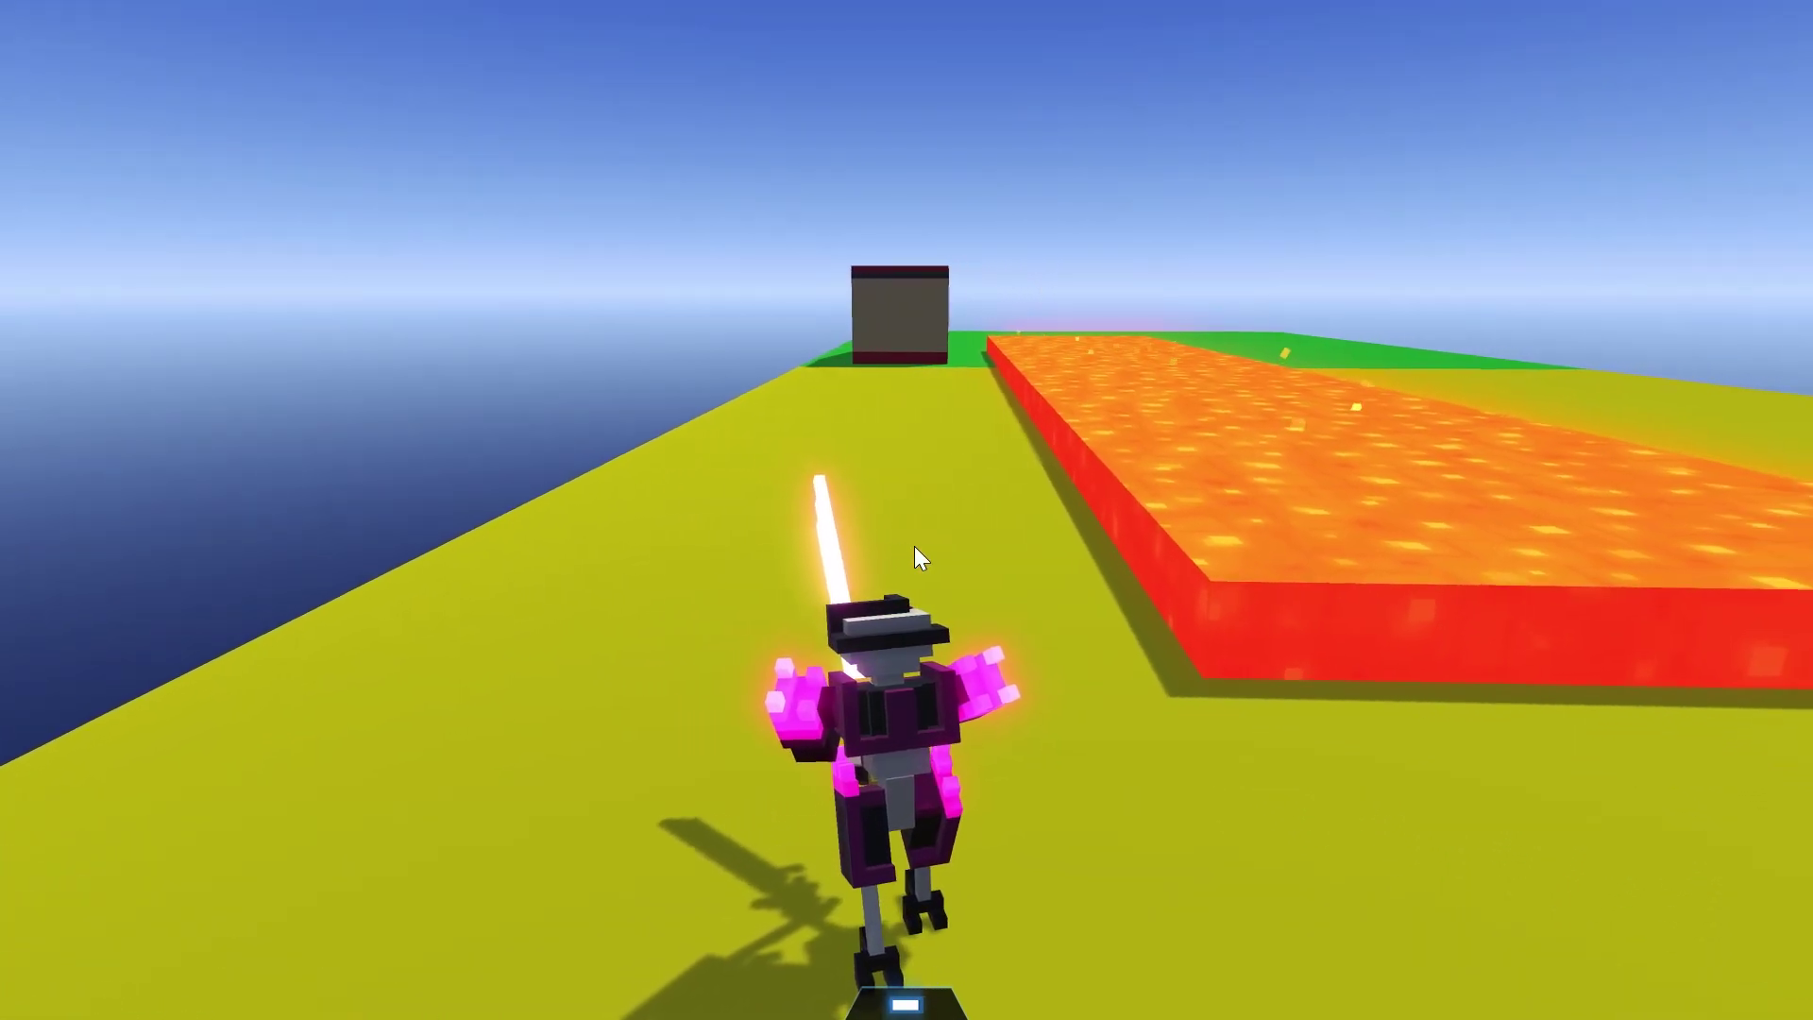